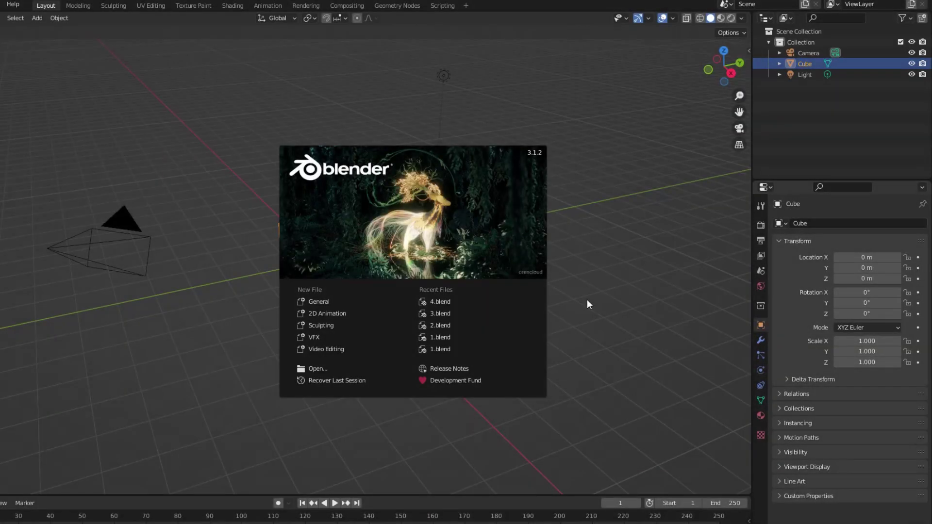
Dismiss the splash screen to reveal the default cube, camera and light scene.
click(587, 299)
Shrink the cube's mesh to 0.2 of its size in Edit Mode.
middle_drag(347, 283, 362, 264)
key(Tab)
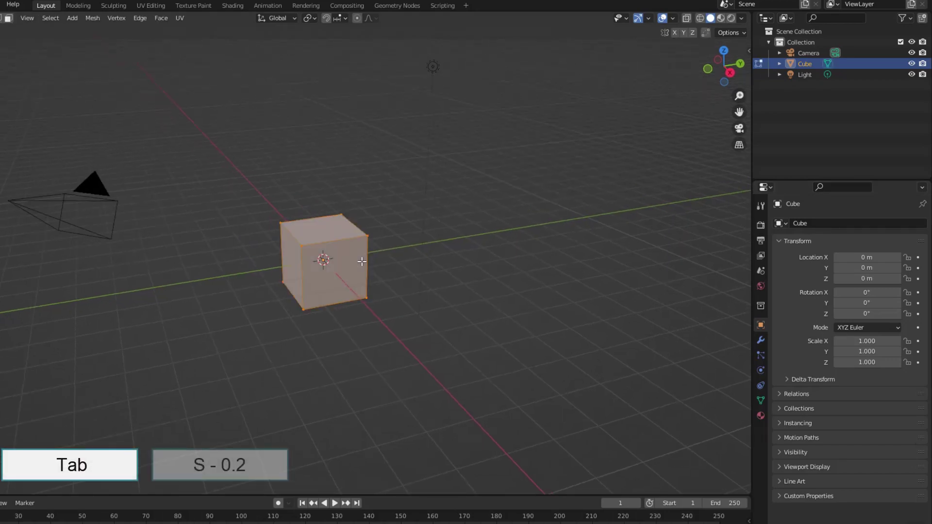
text(s0.2)
key(Return)
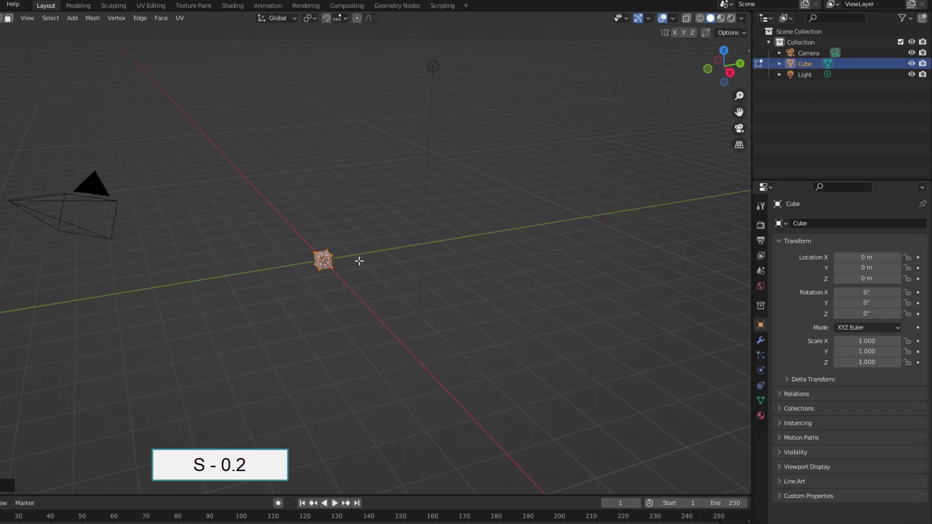
key(Tab)
Apply Quick Smoke to the cube, creating a Smoke Domain around it.
click(59, 17)
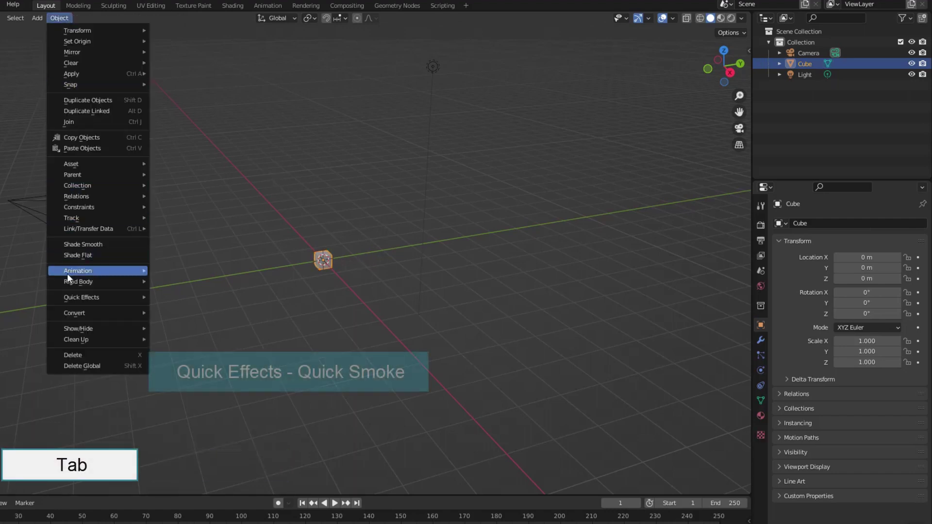
mouse_move(146, 297)
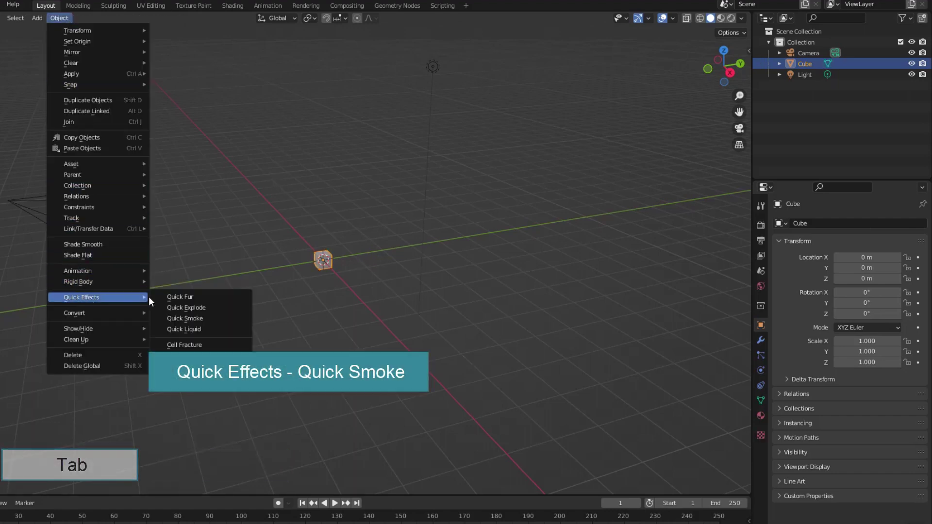
click(185, 318)
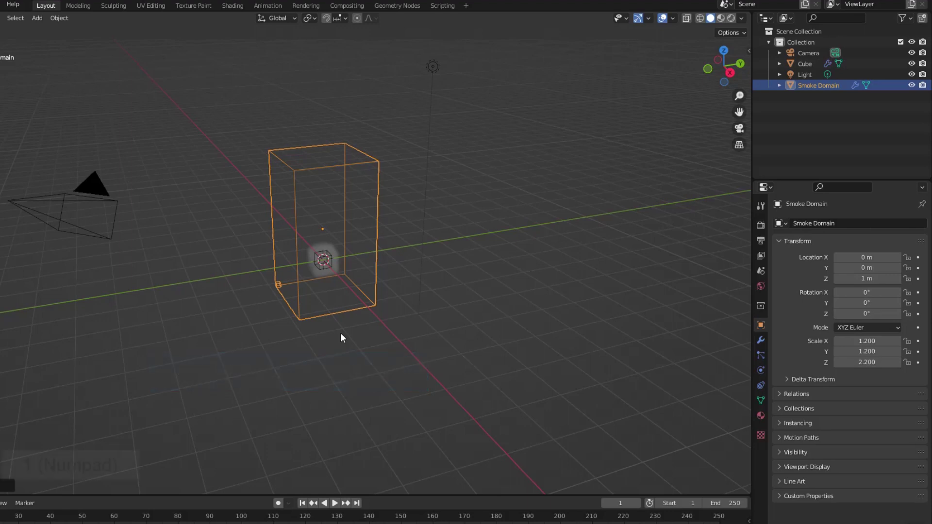
key(KP_1)
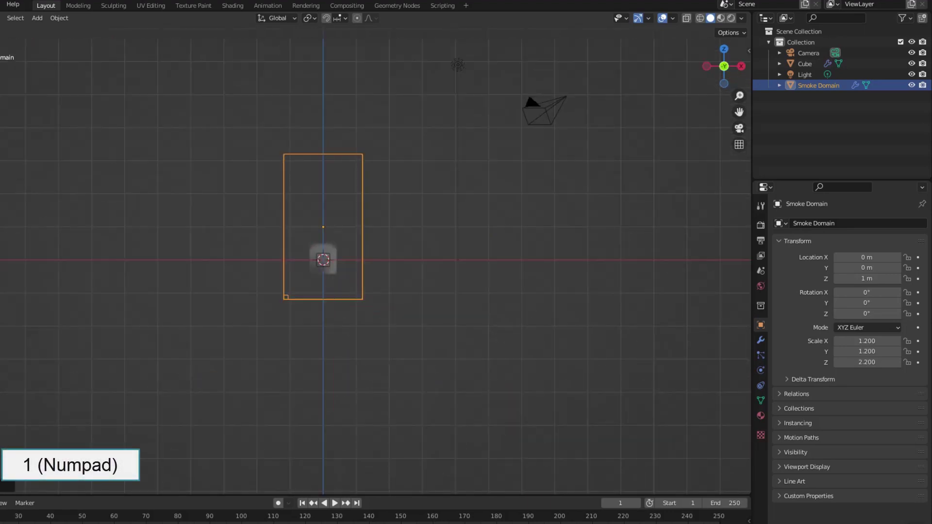
Slide the small cube left along X and lower the smoke domain to about Z 0.
click(3, 121)
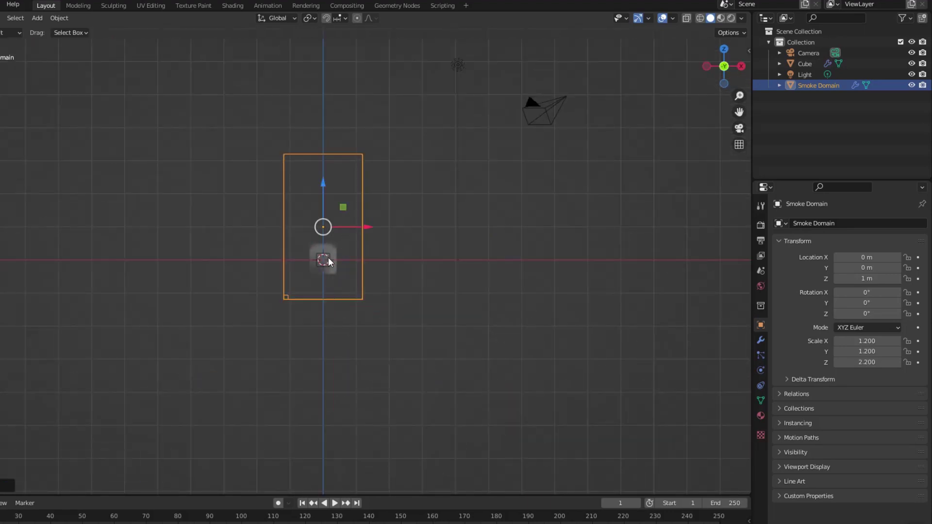
click(328, 261)
drag(372, 259, 231, 277)
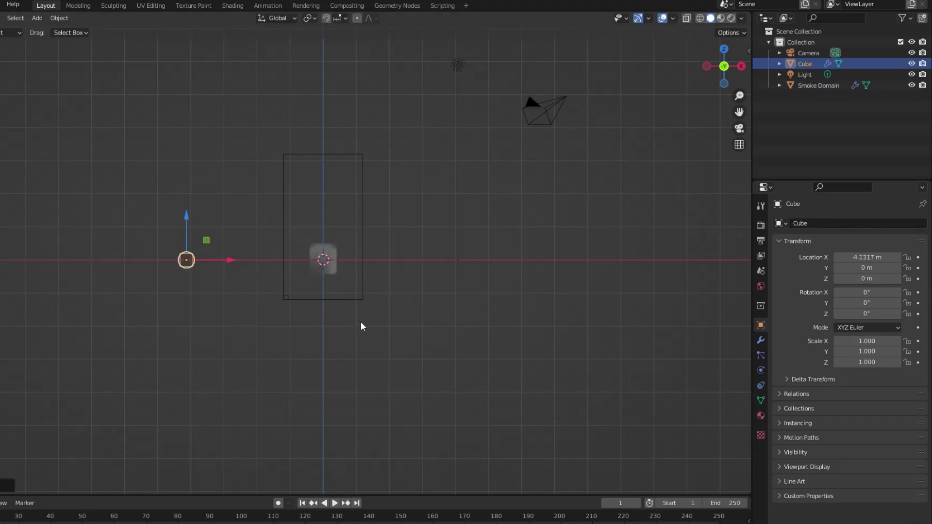
click(363, 221)
drag(322, 184, 319, 221)
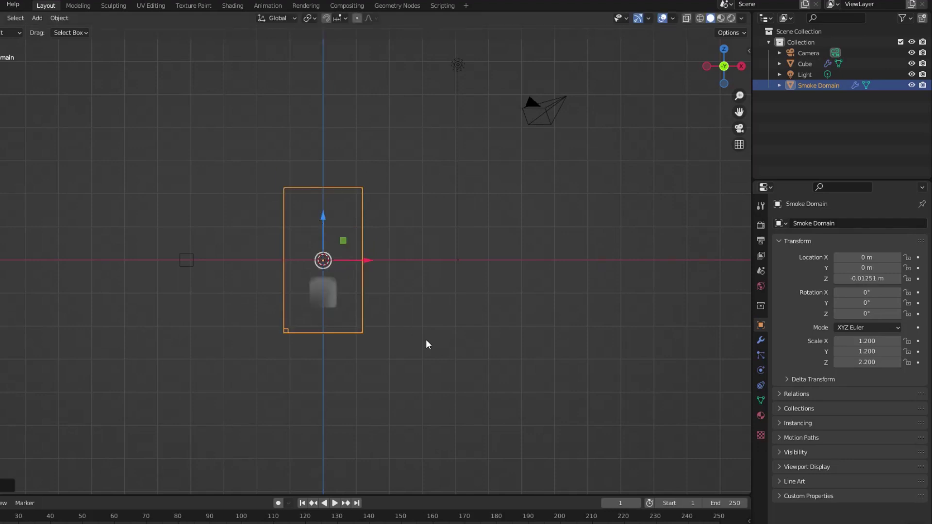
Scale the Smoke Domain on X, Y and Y/Z to 4.779 × 2.590 × 3.070.
key(s)
key(x)
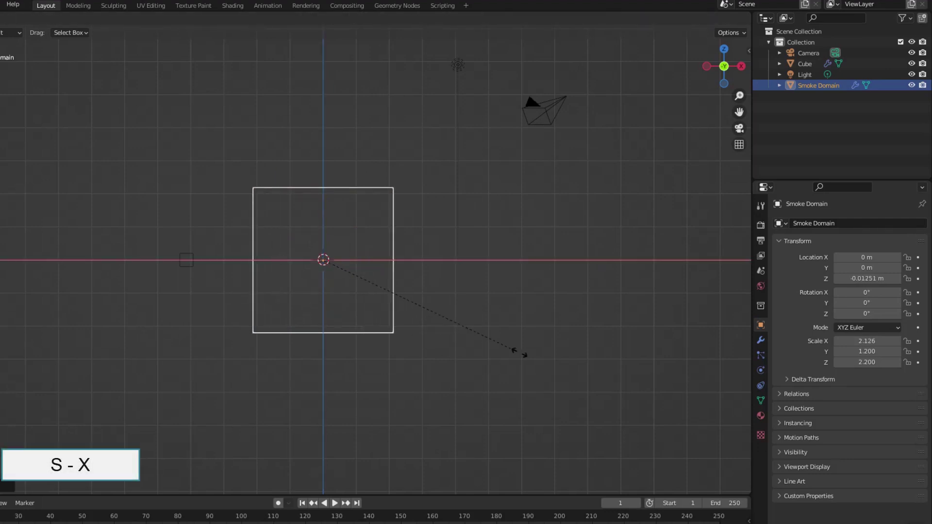
click(29, 427)
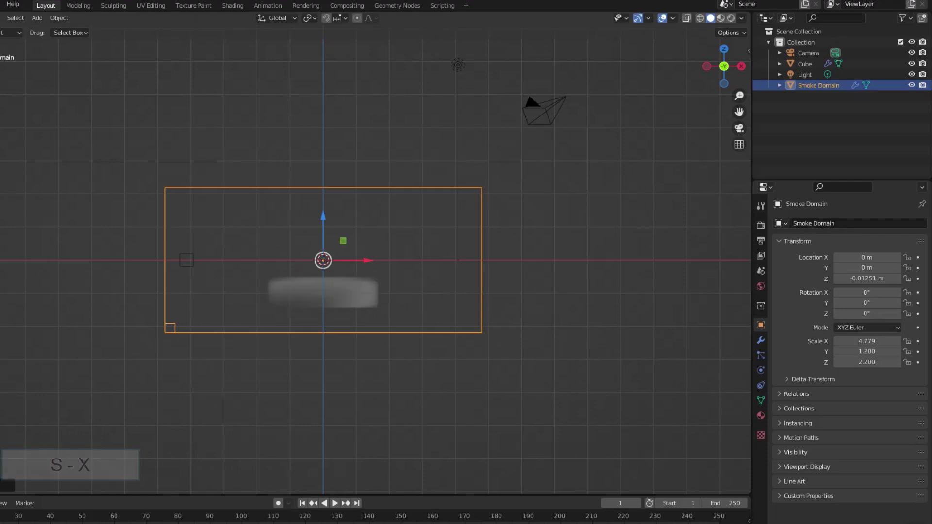
middle_drag(293, 353, 310, 412)
key(s)
key(y)
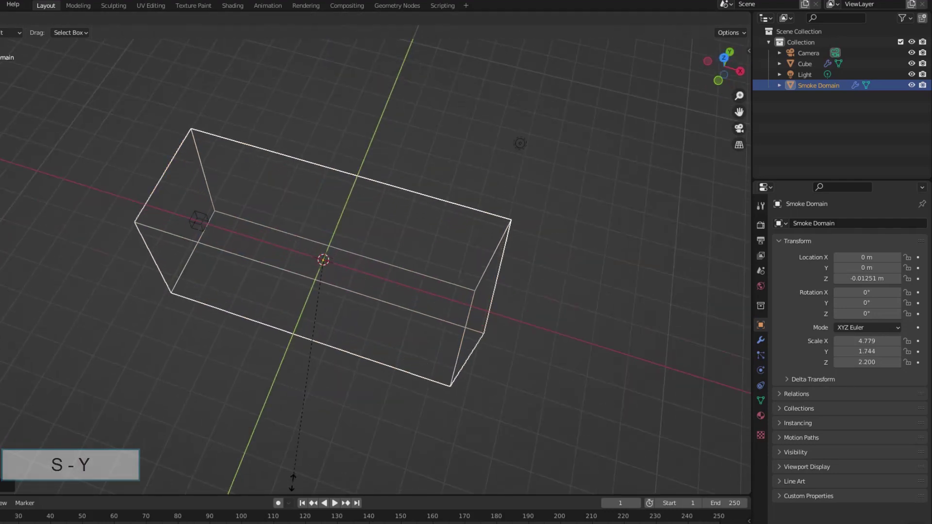
click(294, 73)
key(s)
key(shift+x)
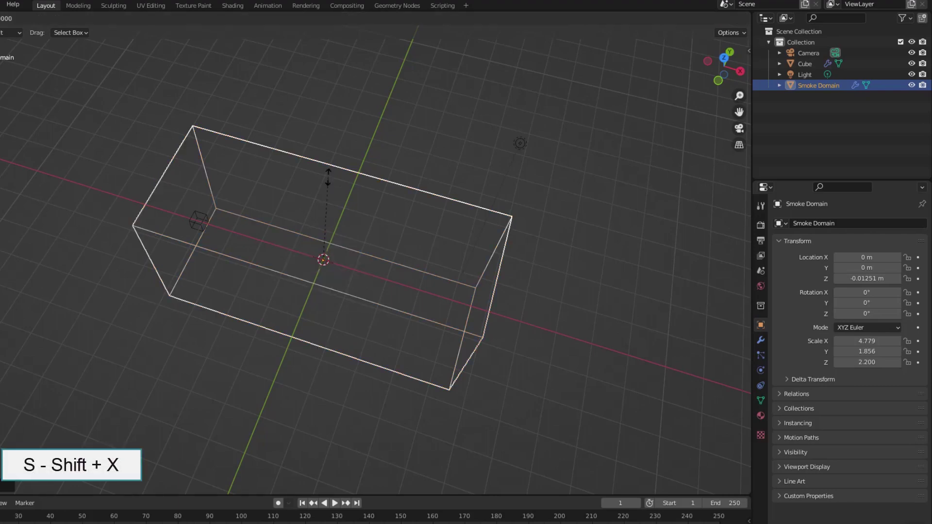
click(324, 144)
middle_drag(325, 143, 380, 274)
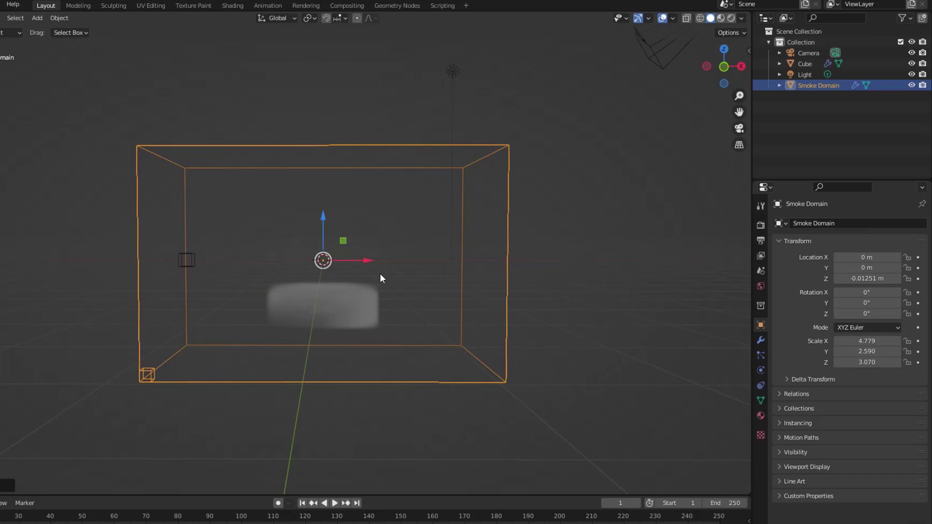
click(761, 370)
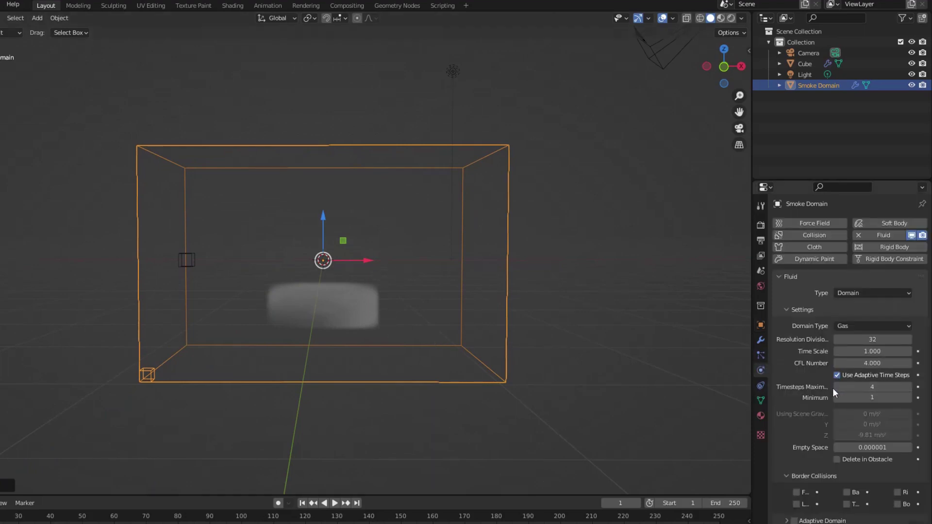
Set the domain cache End to frame 100 and Type to All, then select the cube.
scroll(832, 388, down, 6)
scroll(832, 388, down, 6)
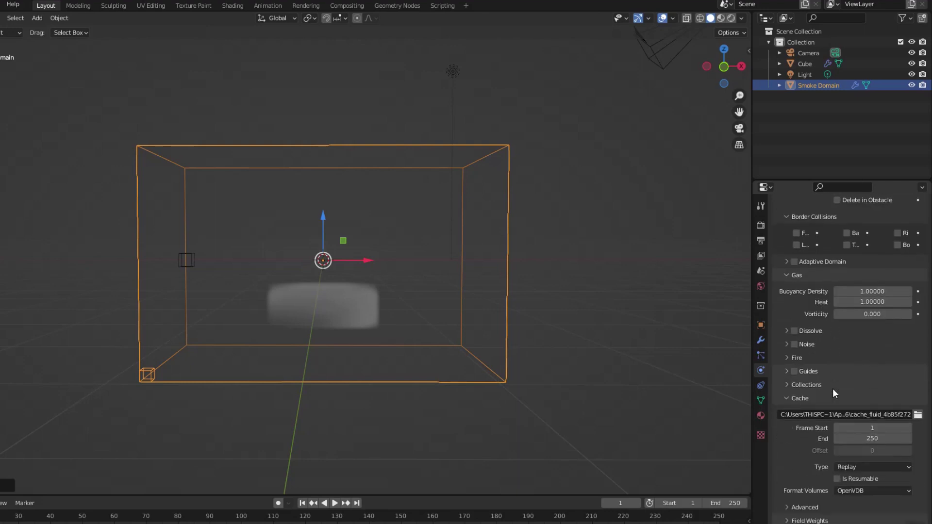
click(866, 435)
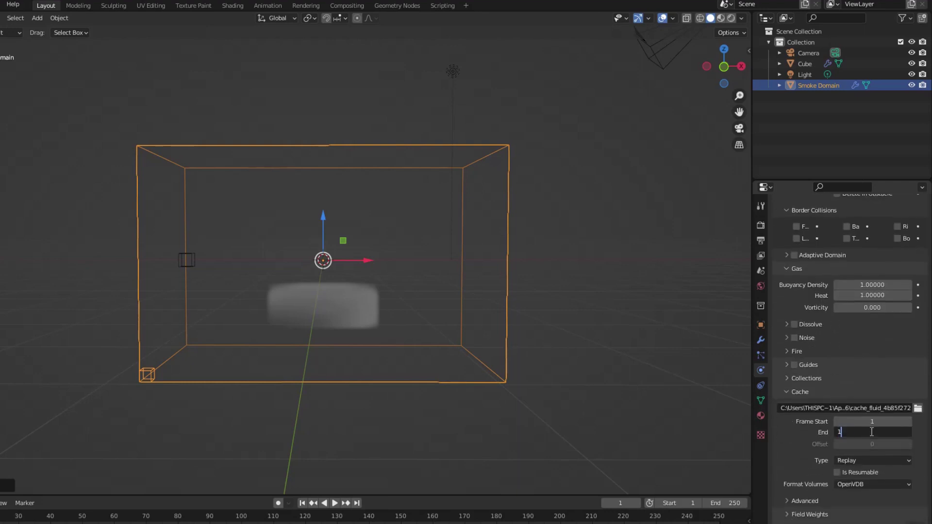
click(863, 464)
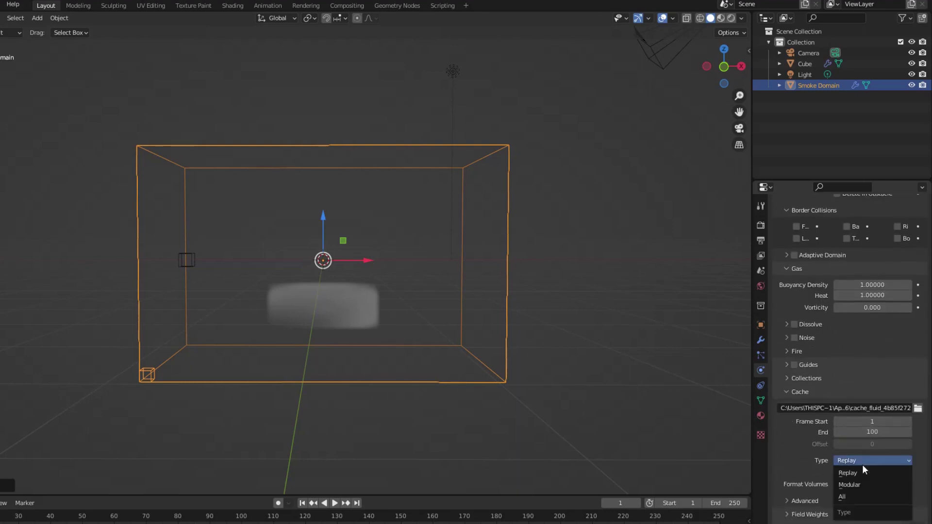
click(853, 493)
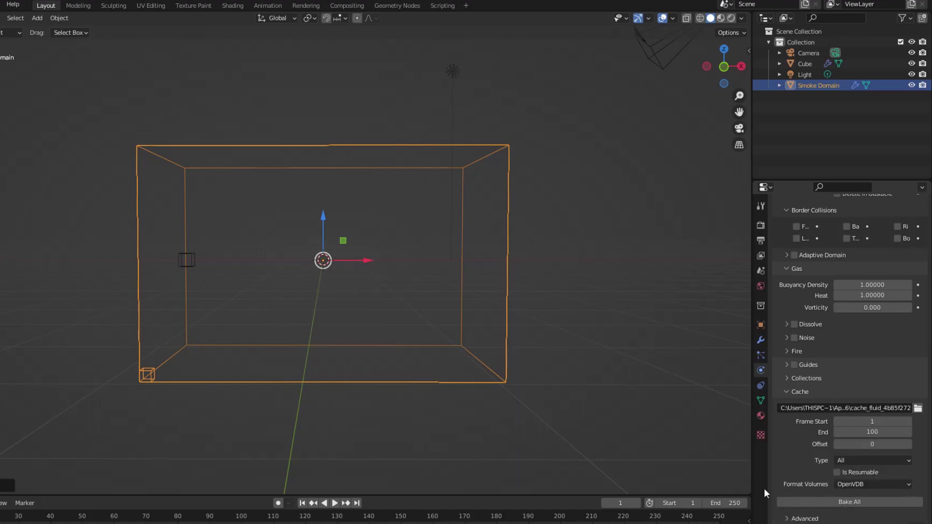
click(192, 260)
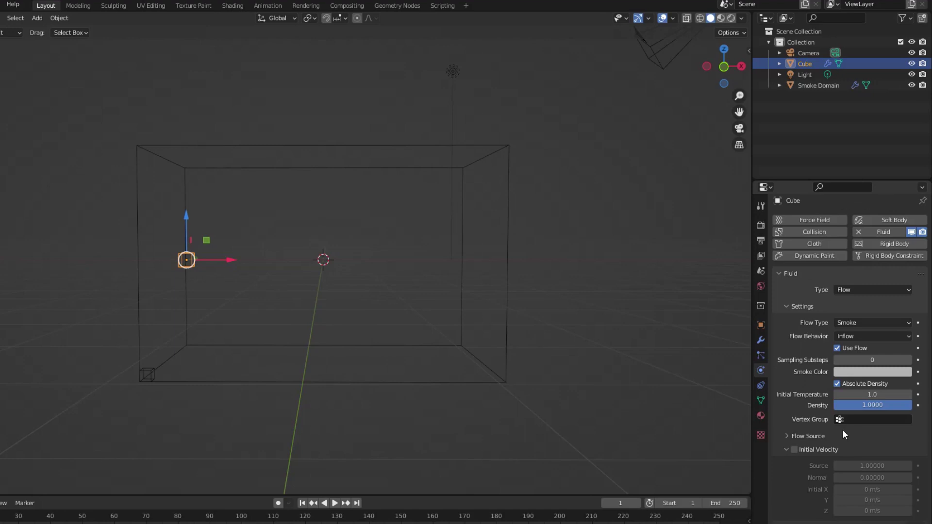
Enable Initial Velocity on the cube's flow with Initial X set to 4 m/s.
click(794, 450)
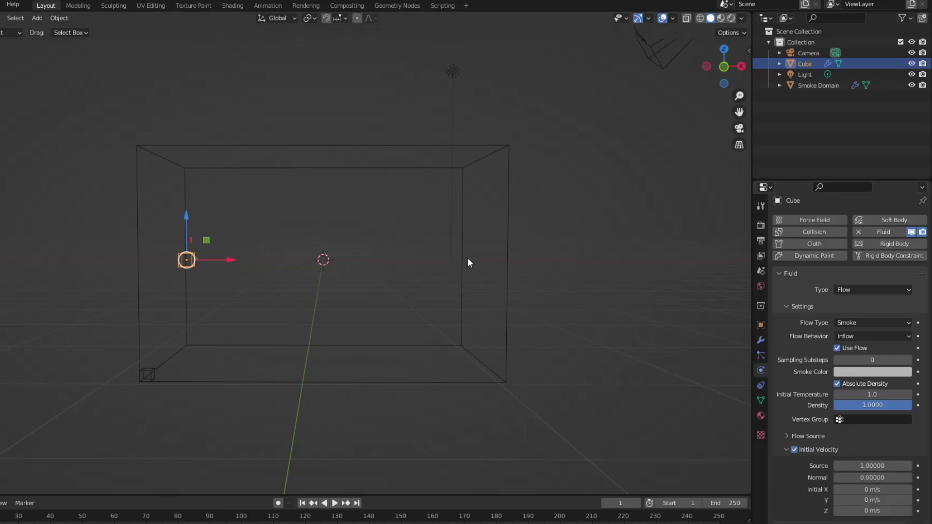
click(872, 489)
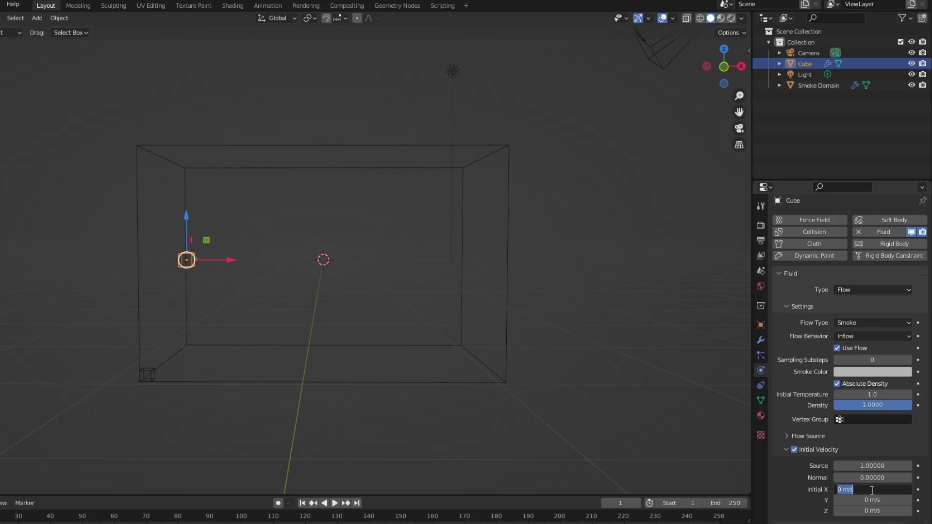
key(Return)
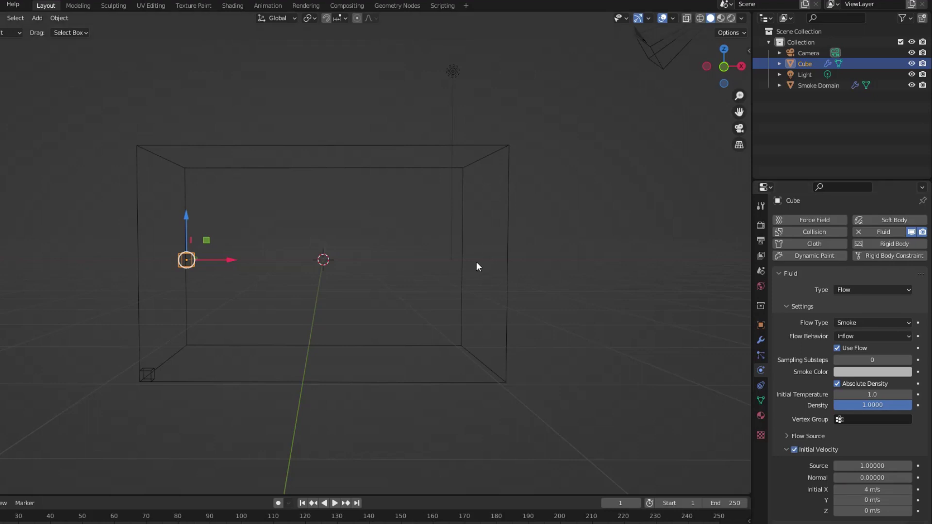
click(509, 221)
scroll(844, 351, down, 15)
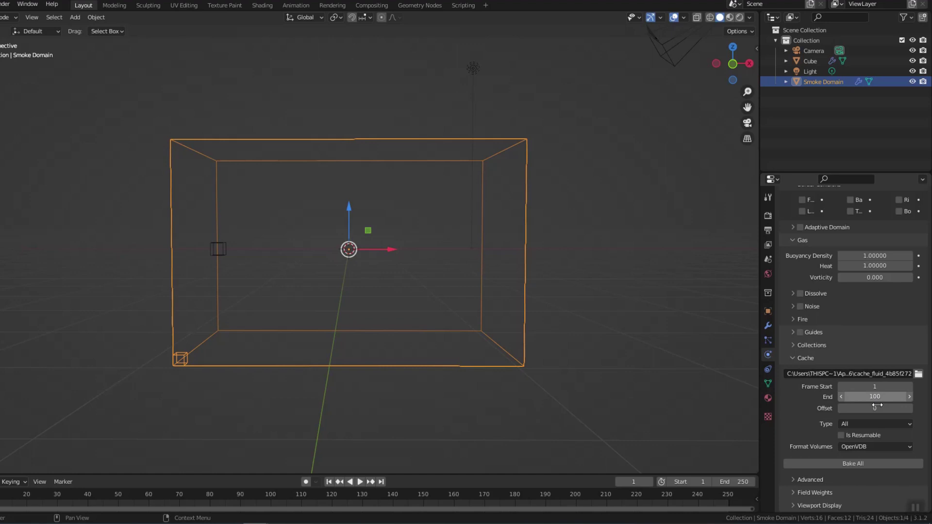
Bake the smoke, set the scene end frame to 100, and preview the playback.
click(864, 465)
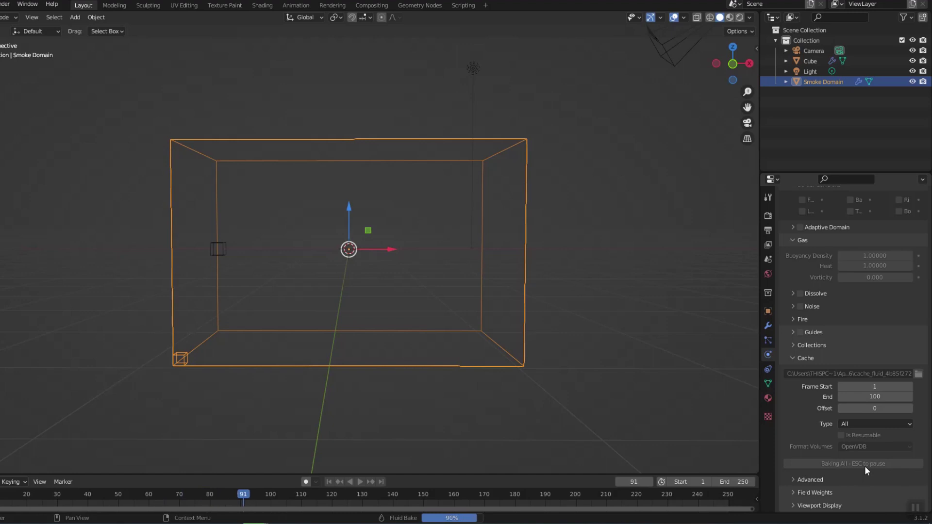
click(748, 482)
text(100)
key(Return)
key(space)
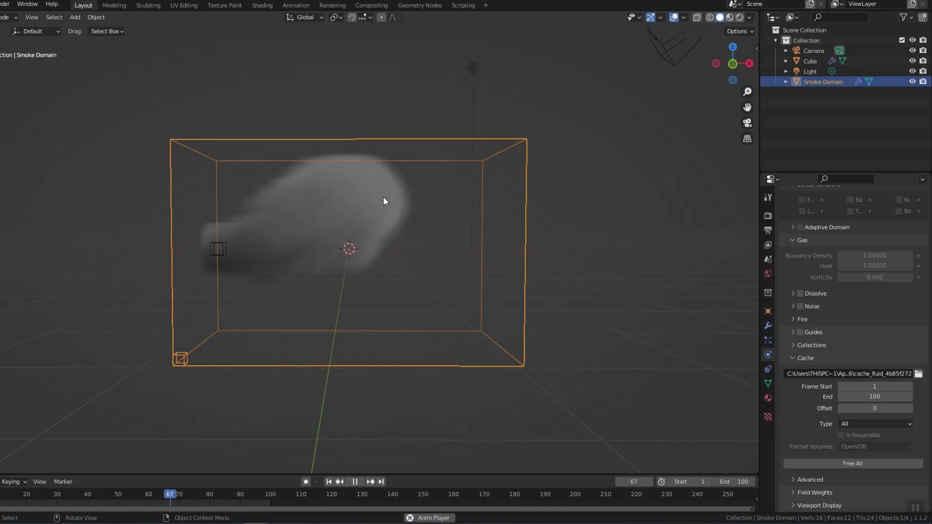
key(space)
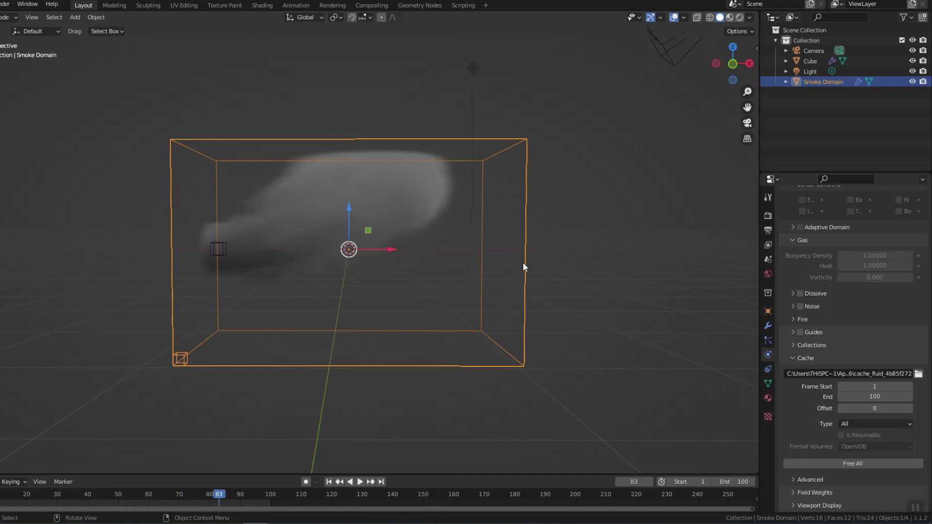
Free the smoke bake and set the domain's Buoyancy Density to 0.
click(833, 463)
click(876, 255)
text(0)
key(Return)
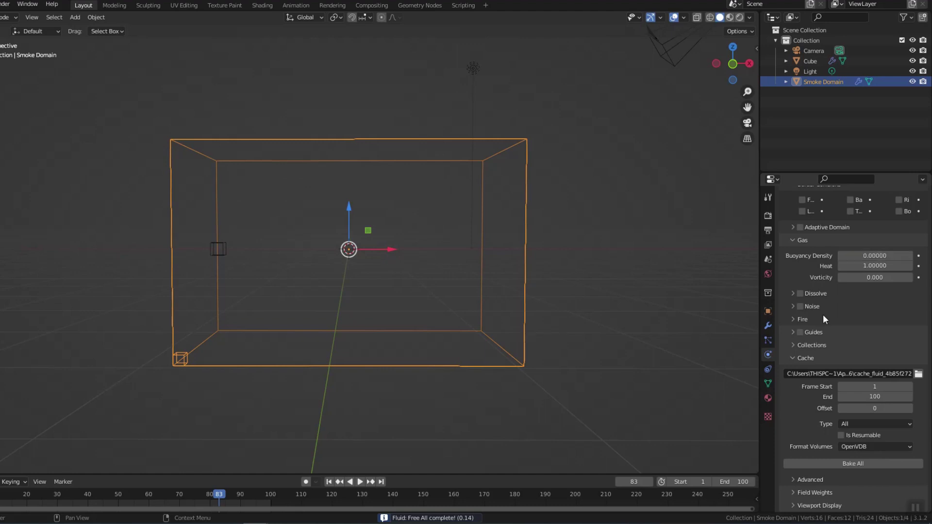
click(223, 246)
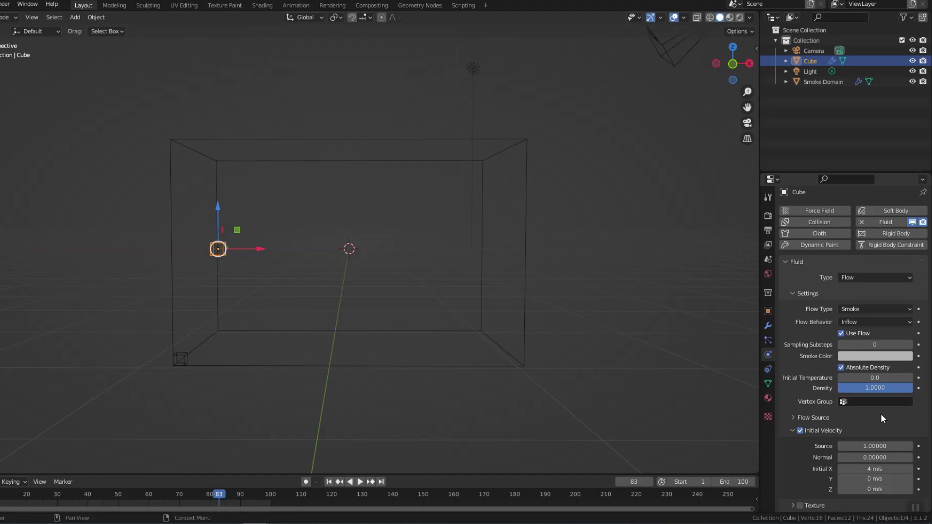
Re-bake the smoke simulation from the Smoke Domain's cache settings.
click(525, 264)
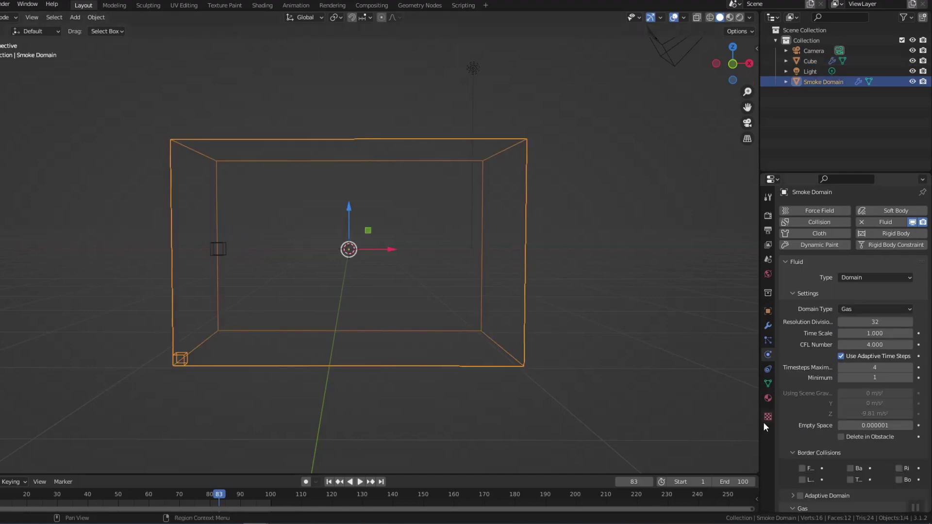
scroll(841, 426, down, 5)
scroll(840, 425, down, 3)
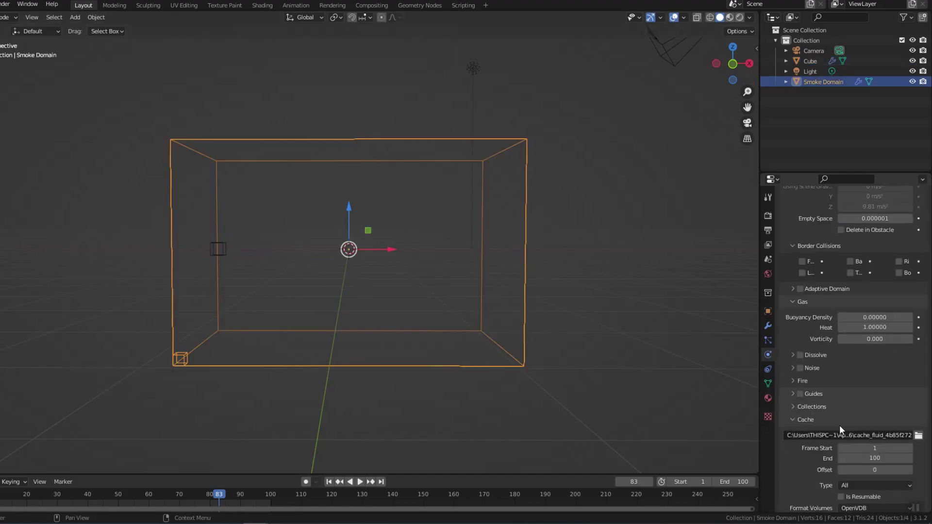
scroll(842, 452, down, 2)
click(848, 464)
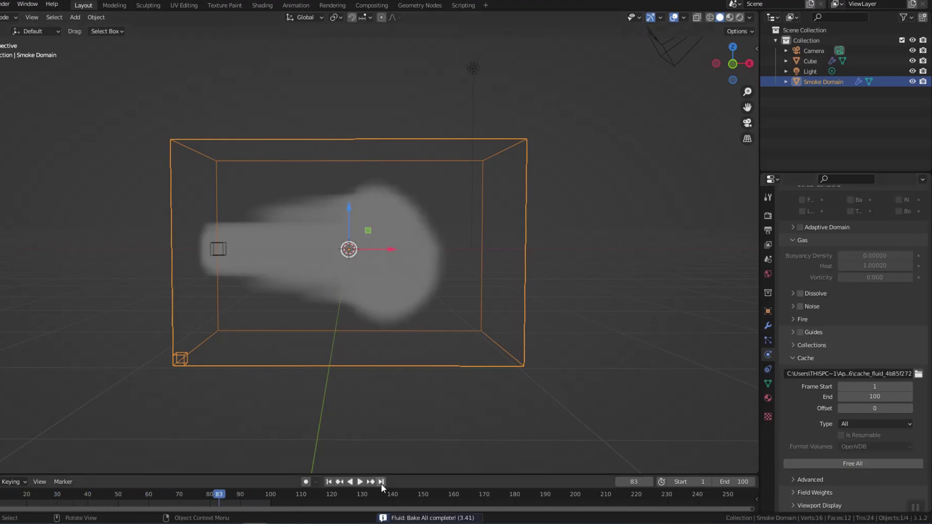
Play the sideways-drifting plume from frame 1, then free the bake.
click(329, 482)
click(360, 482)
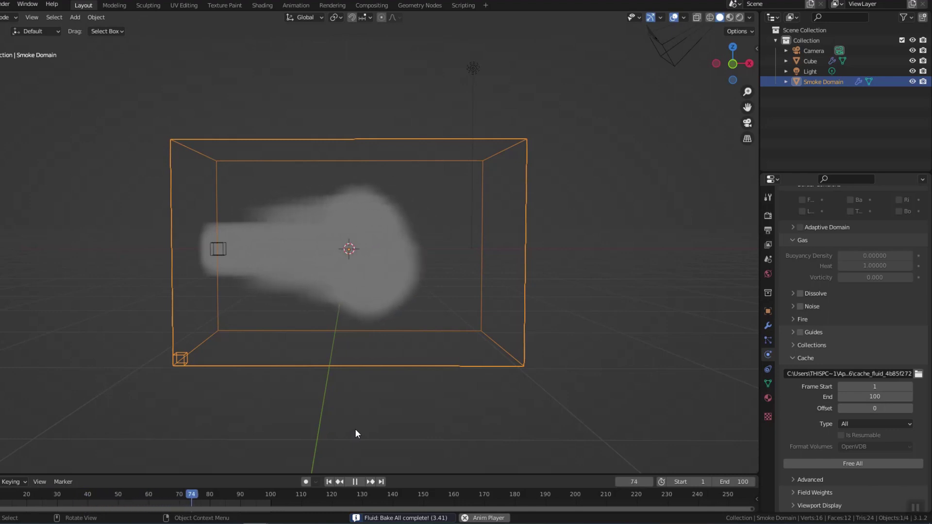
key(space)
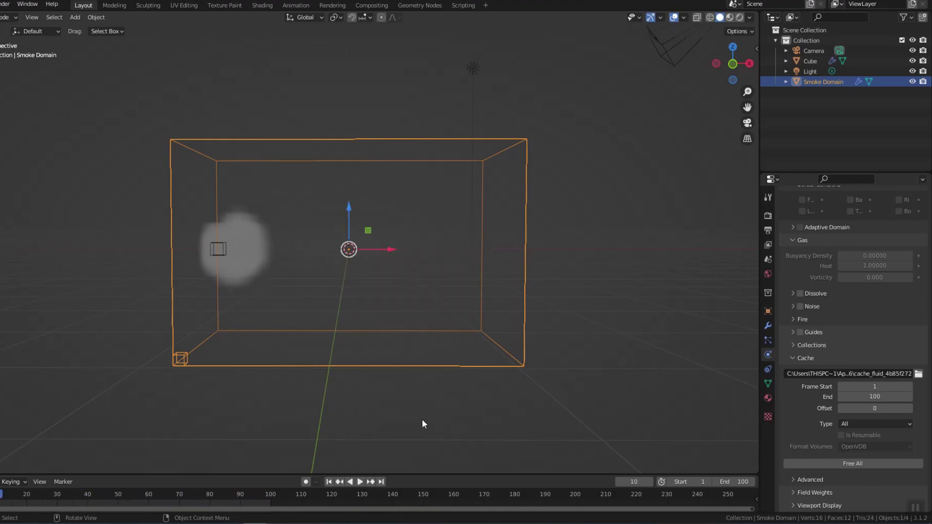
click(860, 465)
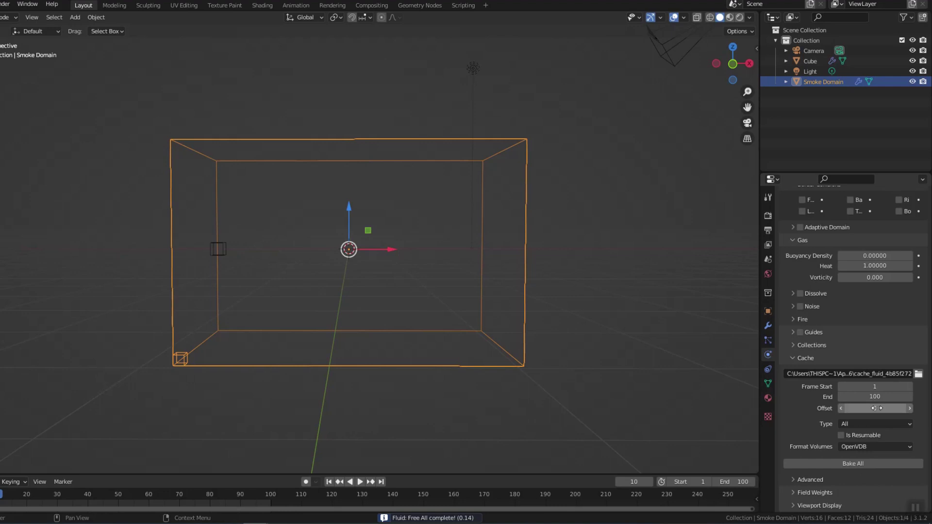
Set the Smoke Domain's resolution divisions to 128.
scroll(869, 408, up, 6)
scroll(865, 258, up, 3)
click(877, 258)
text(128)
key(Return)
Add a Turbulence force field with Strength 0.2.
key(shift+a)
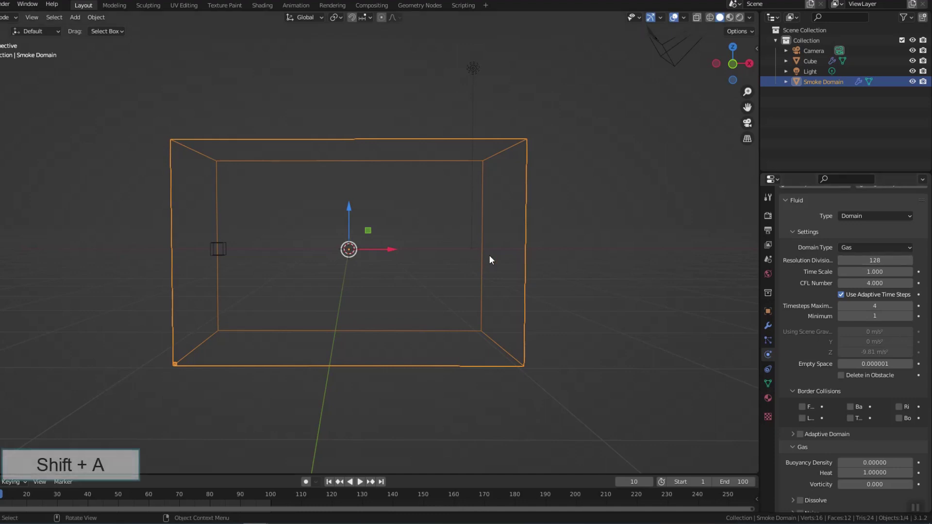
key(shift+a)
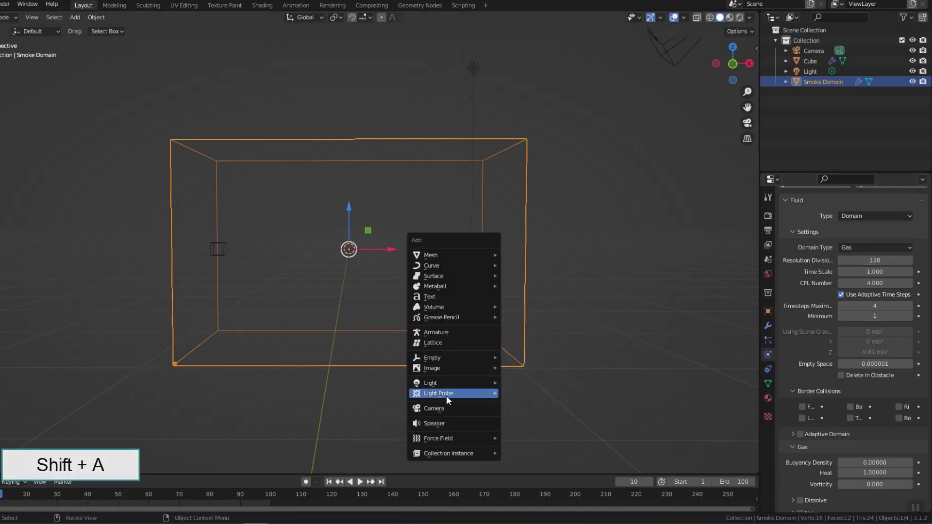
mouse_move(444, 436)
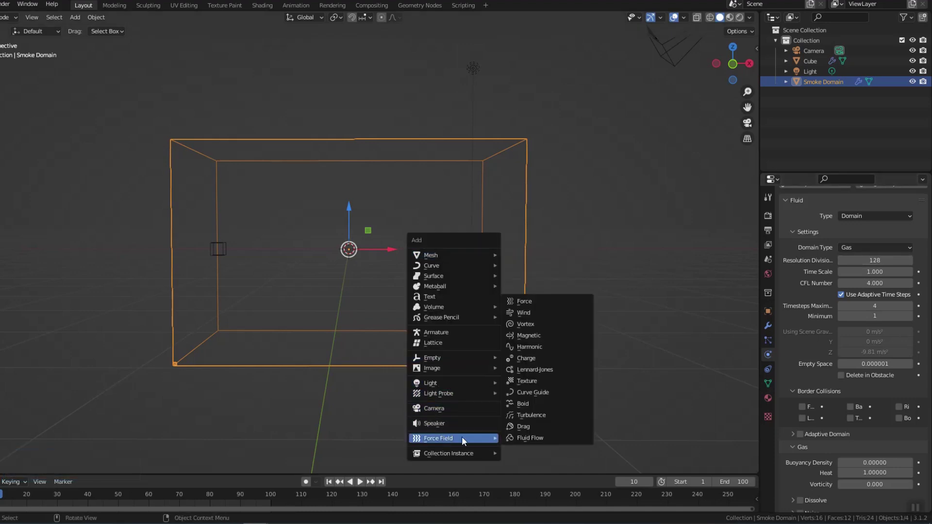
click(531, 416)
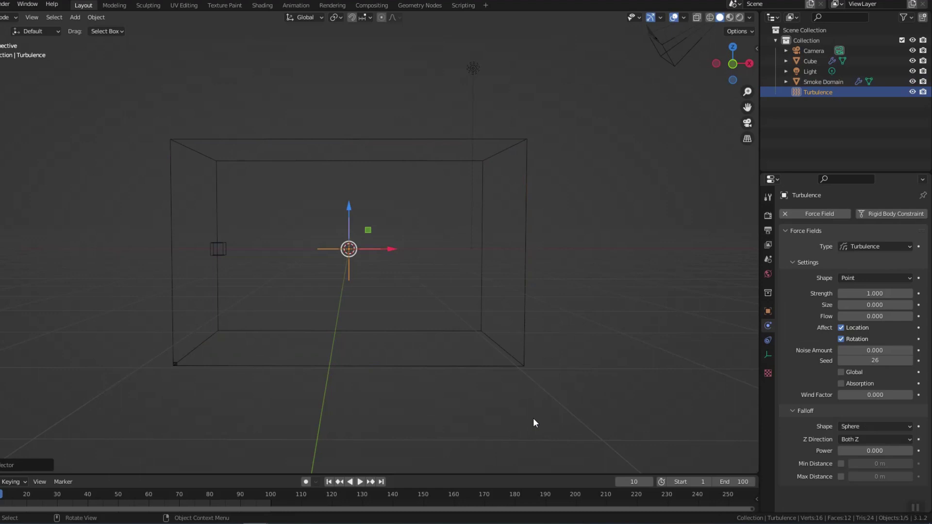
click(875, 294)
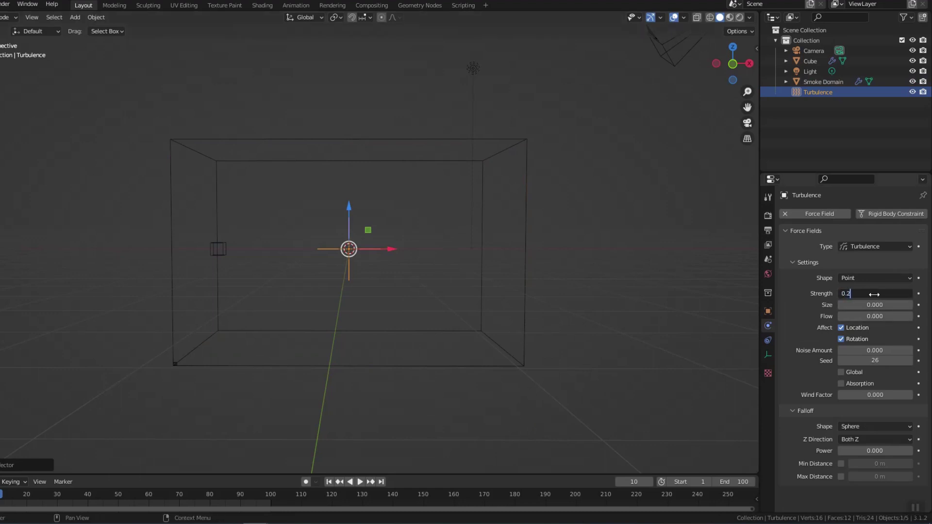
key(Return)
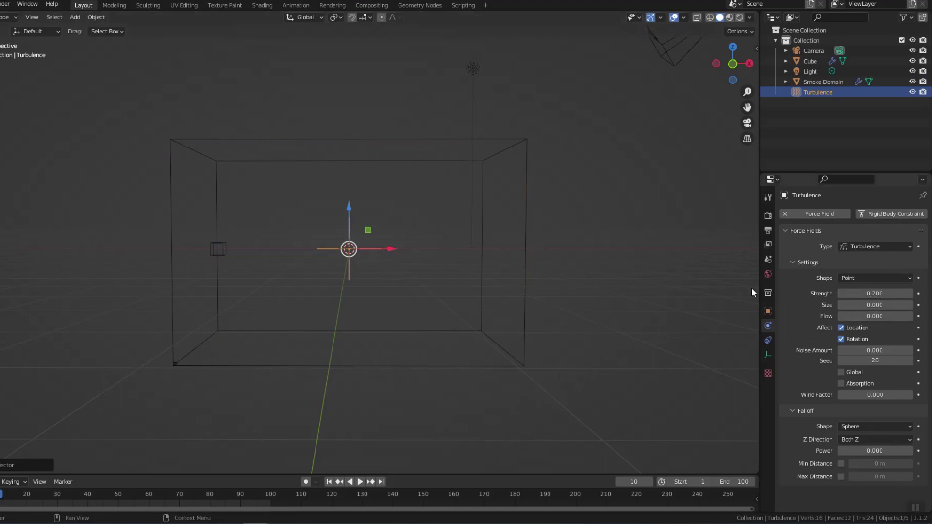
click(338, 162)
Re-bake the turbulent smoke with an adaptive domain and play back the swirling plume.
scroll(824, 402, down, 10)
key(Left)
key(Left)
key(Left)
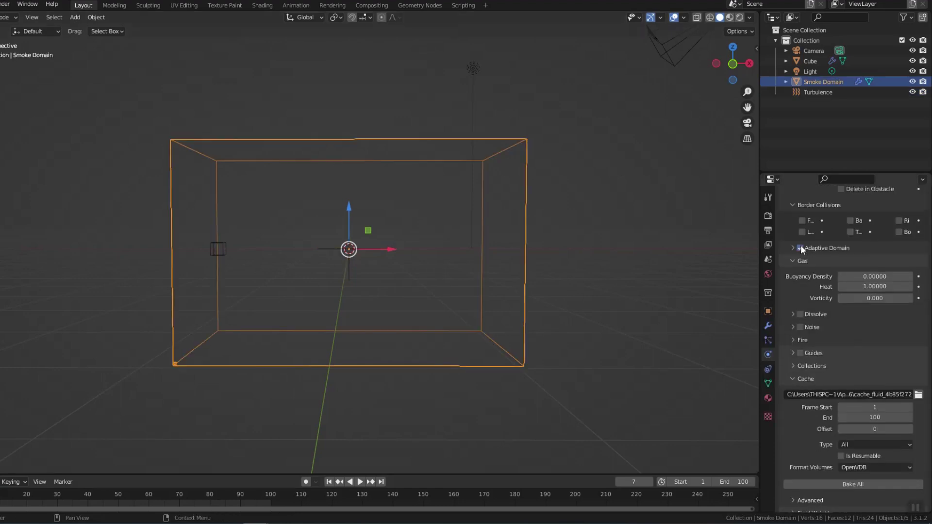
scroll(836, 356, down, 1)
click(846, 466)
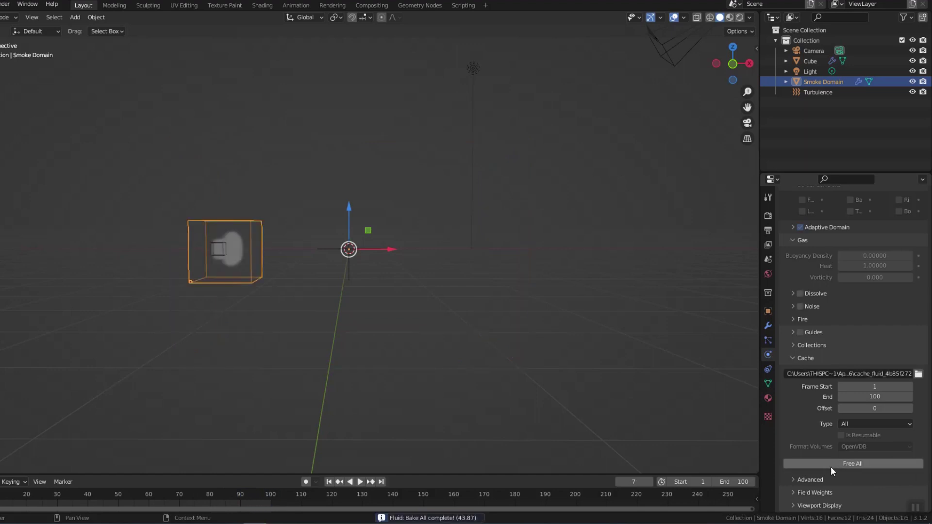
key(space)
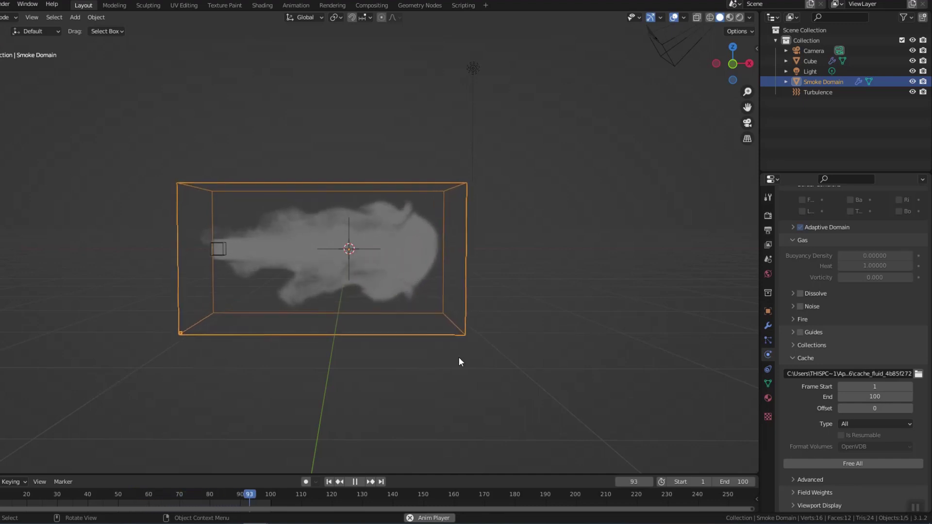
key(space)
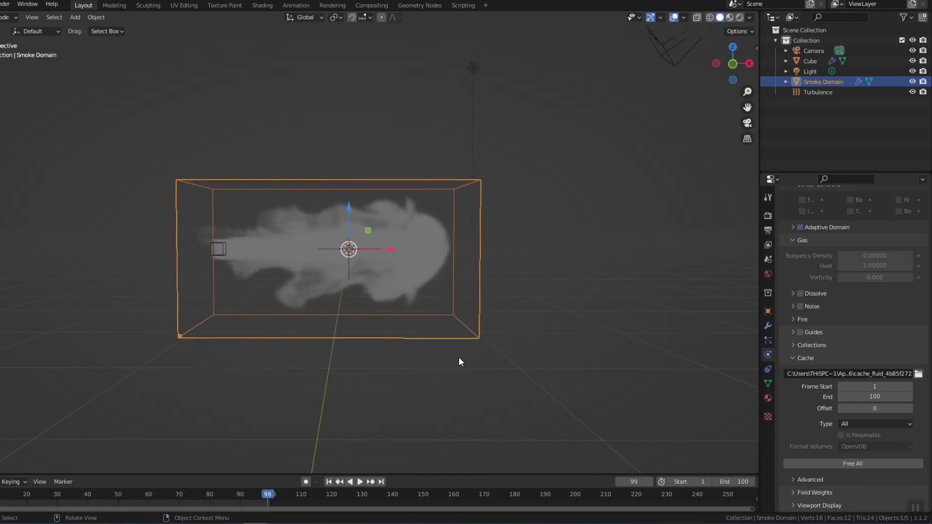
click(329, 482)
Set the cube's Smoke Color to orange.
click(220, 249)
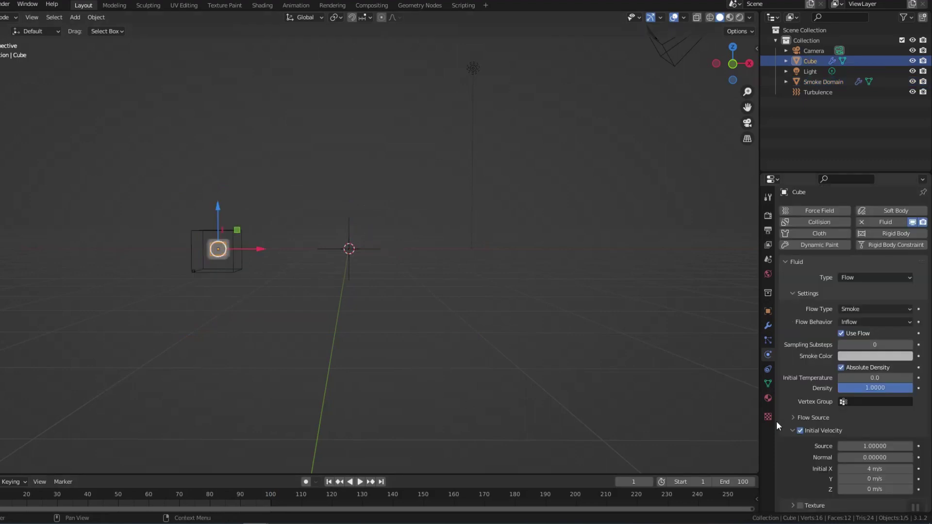
click(861, 356)
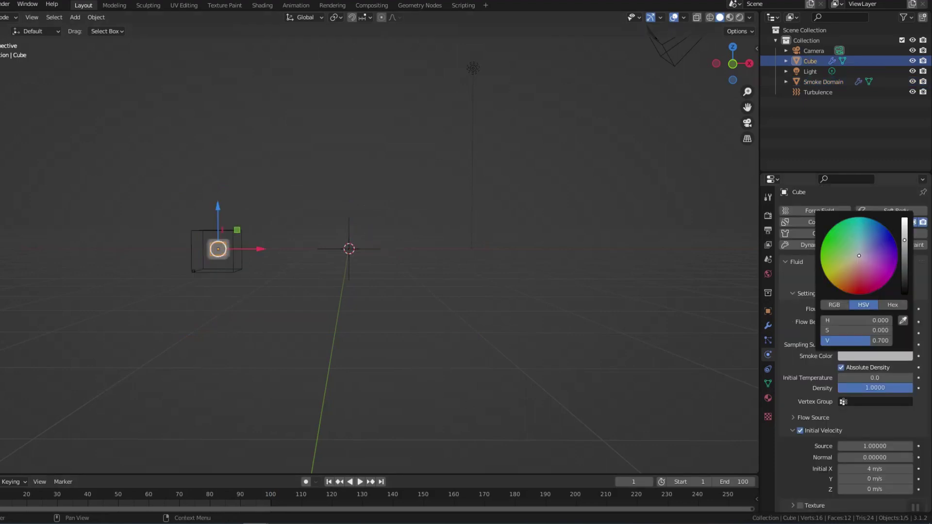
drag(859, 256, 846, 290)
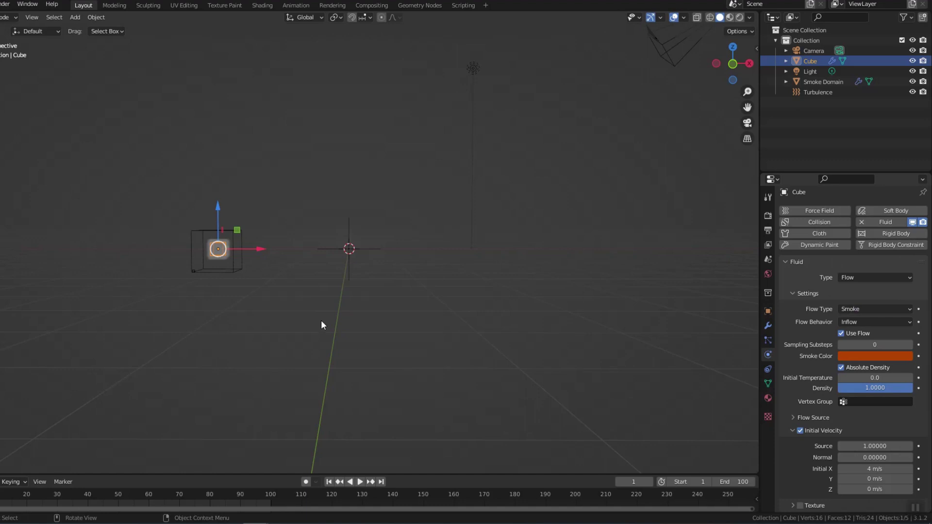
Place the cube at Location X -4 m and duplicate it as Cube.001 along X.
key(KP_1)
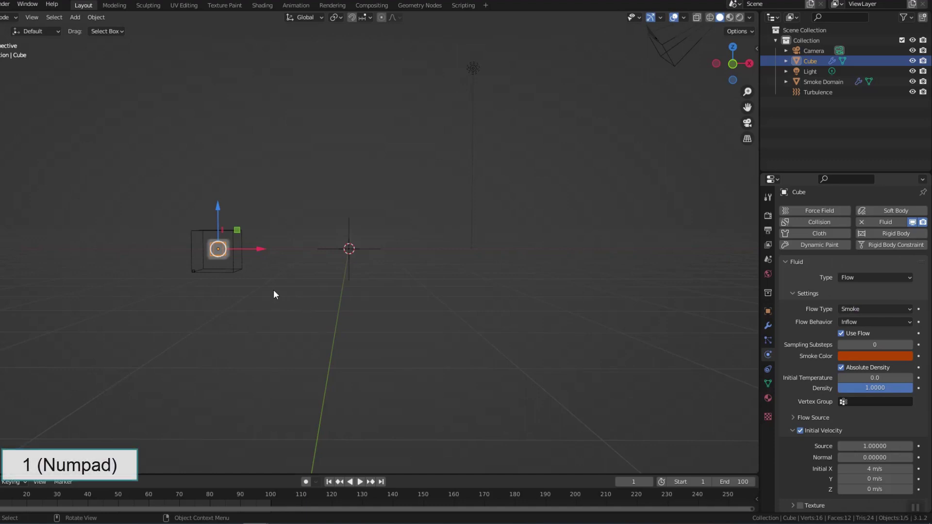
key(n)
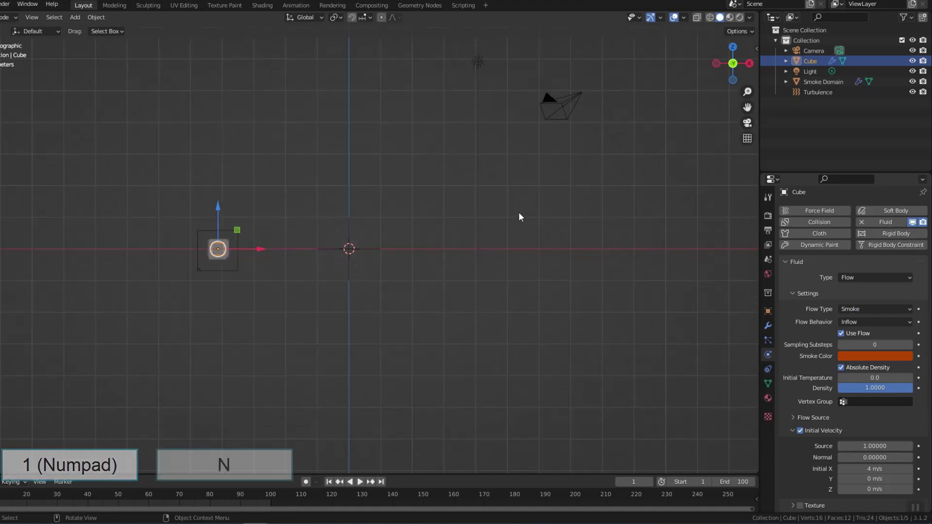
click(702, 71)
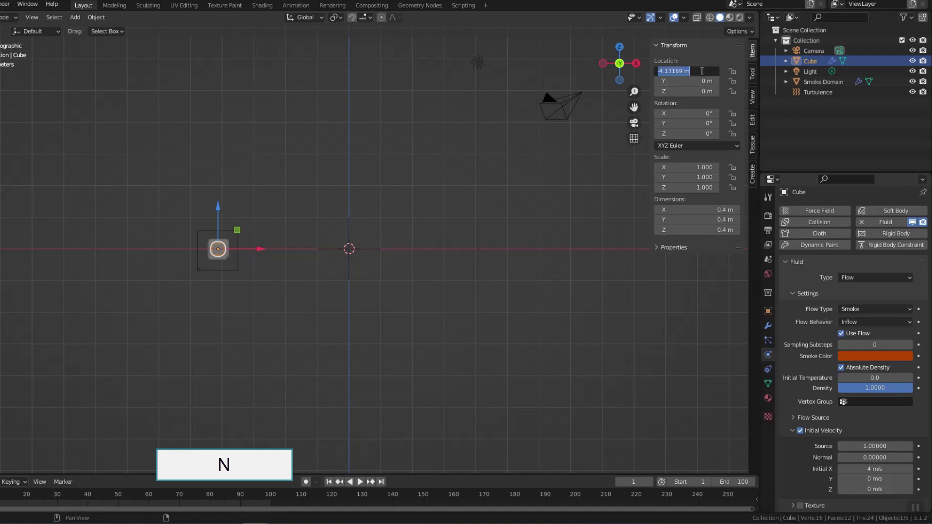
text(-4)
key(Return)
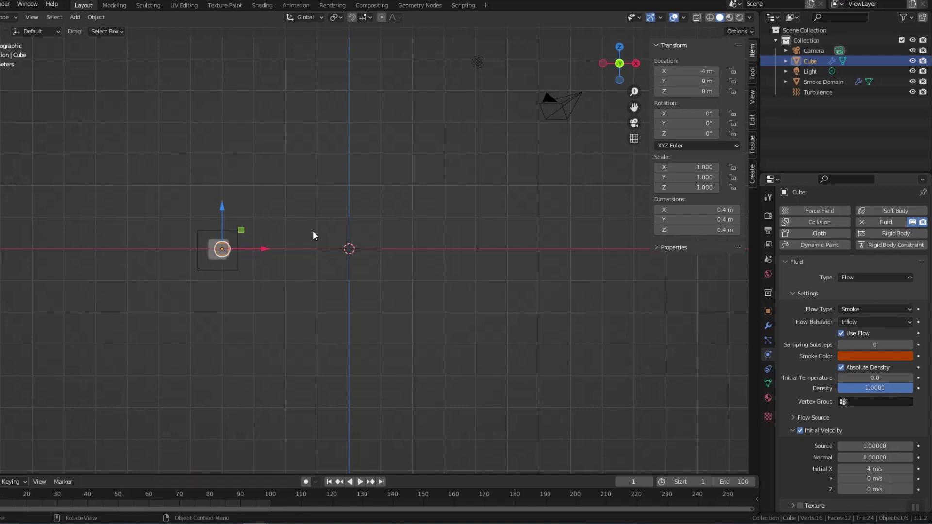
key(shift+d)
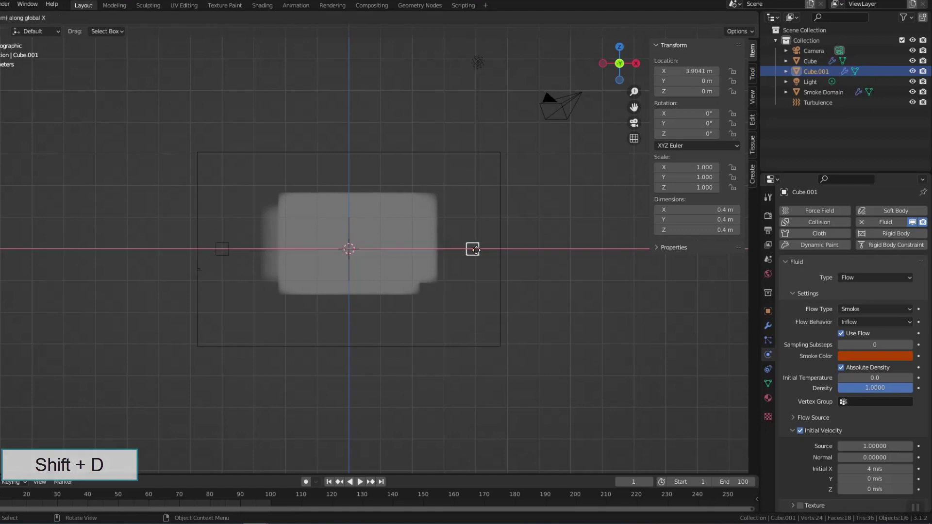
Move Cube.001 to Location X 4 m, on the domain's right side.
click(471, 249)
click(698, 71)
text(4)
key(Return)
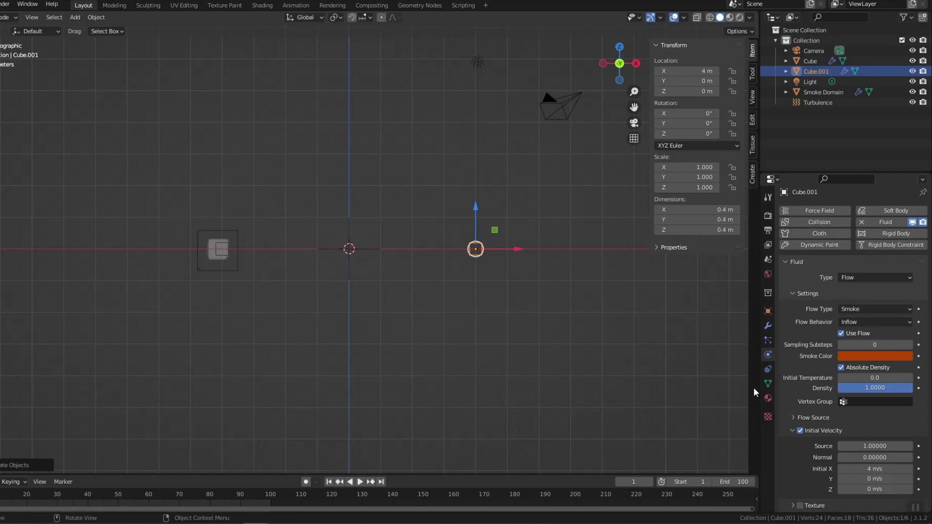
Give Cube.001's smoke an initial X velocity of −4 m/s and a blue colour, then select the Smoke Domain.
click(869, 469)
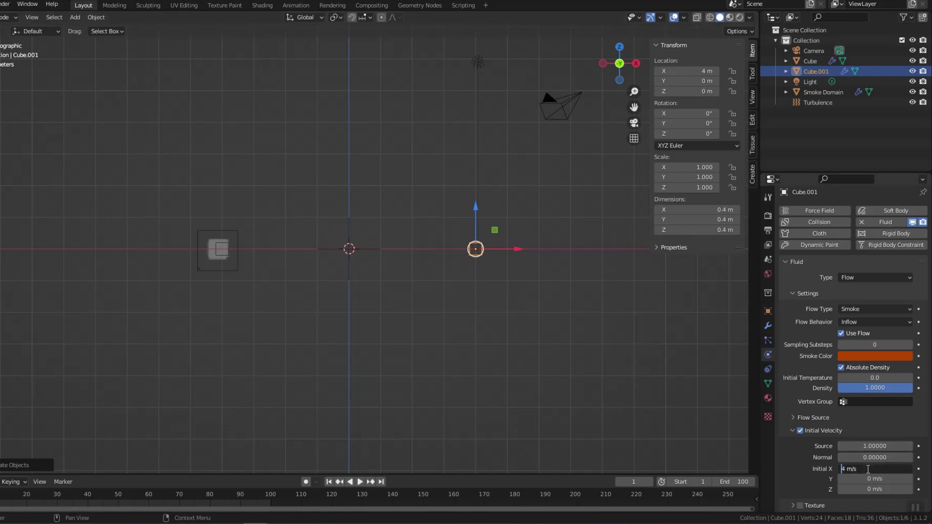
text(-)
key(Return)
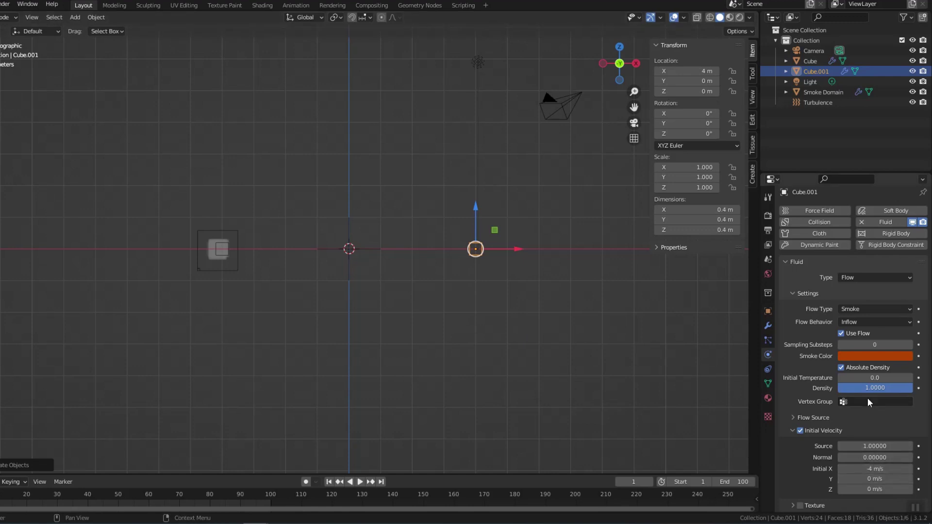
click(868, 360)
click(886, 245)
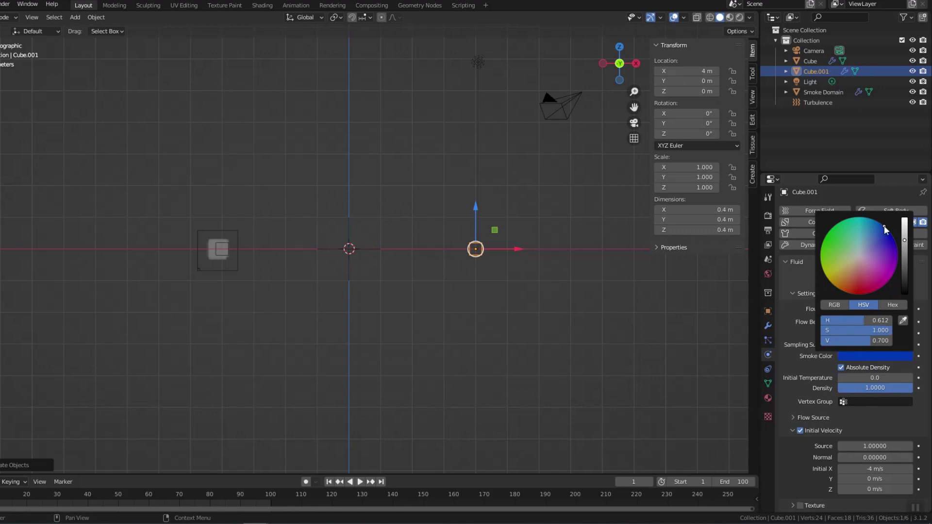
click(236, 235)
scroll(861, 423, down, 10)
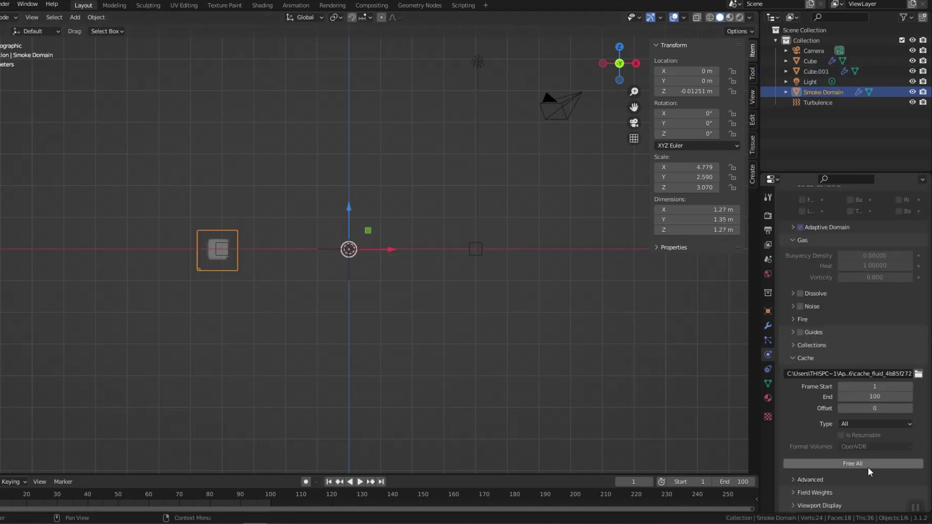
Free the old cache, bake all, and play back the two-colour smoke collision.
click(865, 467)
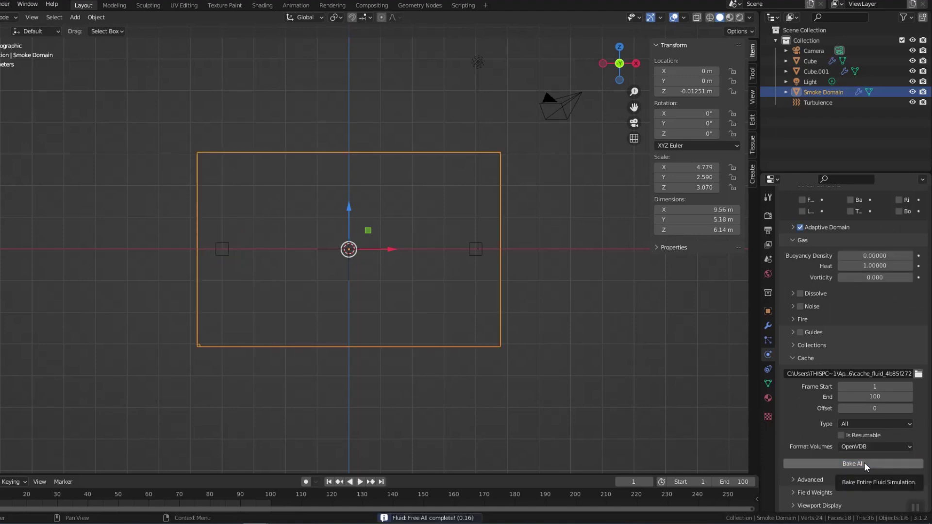
click(854, 463)
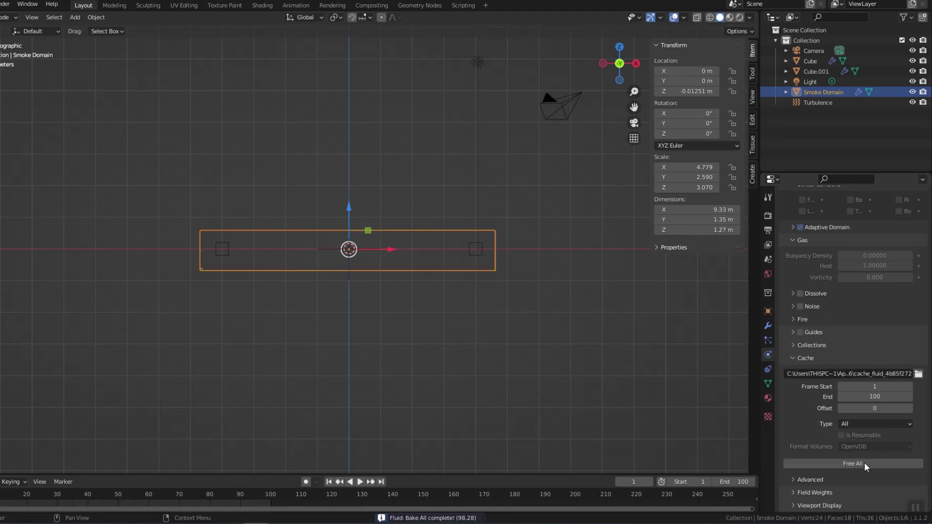
key(space)
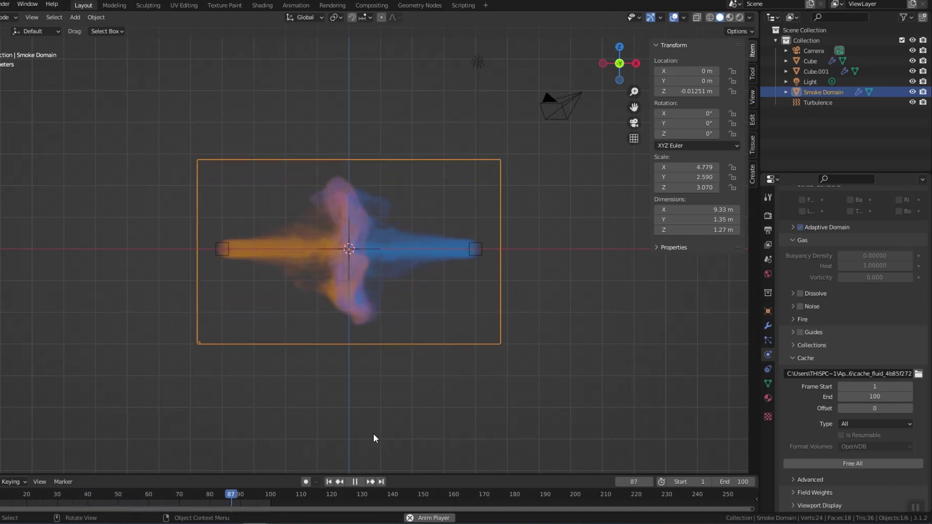
Replay the smoke from frame 47 and stop playback at frame 58 where the plumes meet.
key(space)
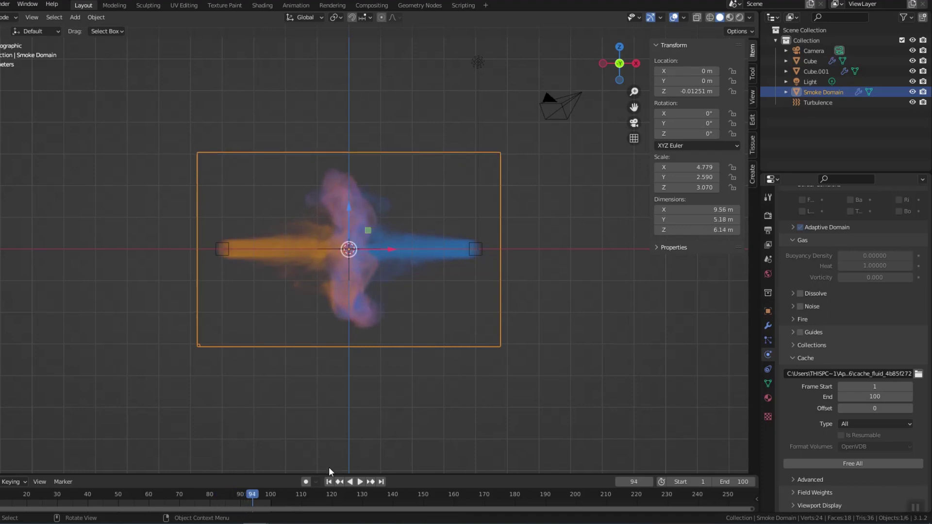
key(space)
drag(255, 497, 109, 499)
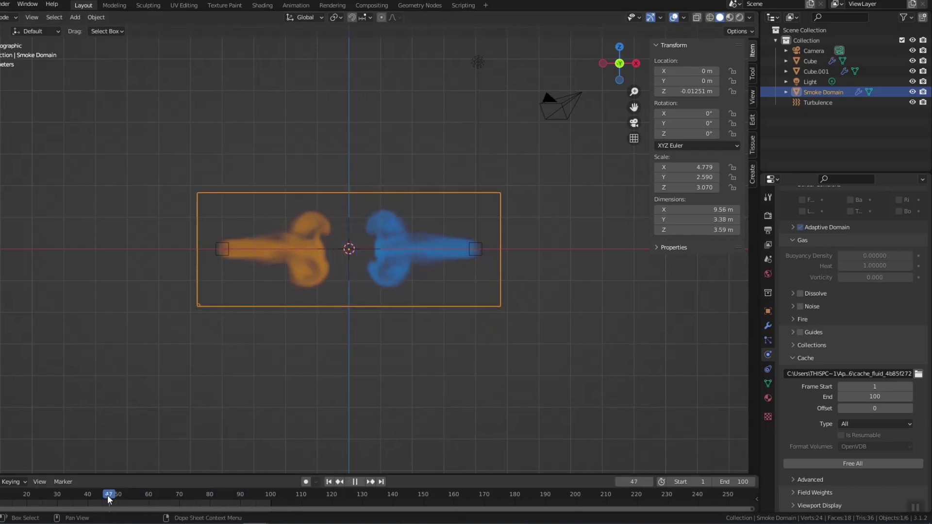
key(space)
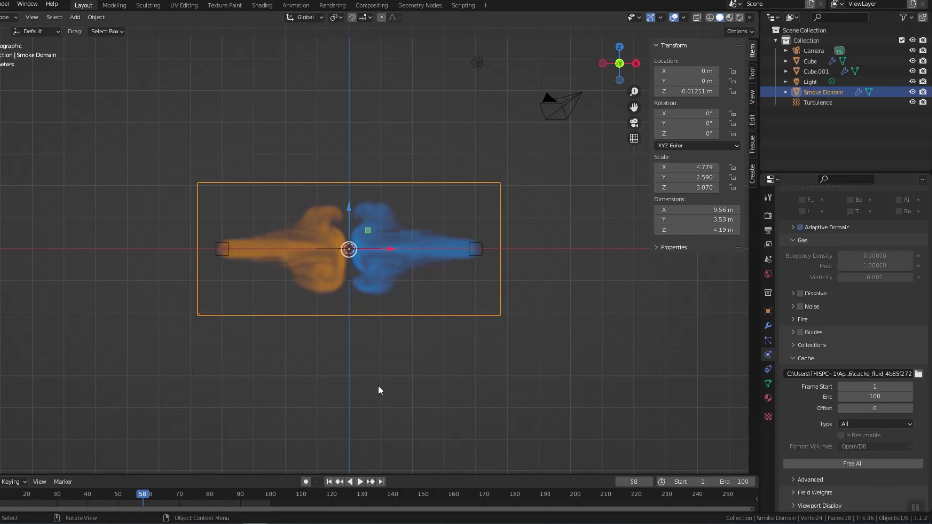
Switch to the Shading workspace in rendered viewport shading, facing the smoke domain.
click(262, 6)
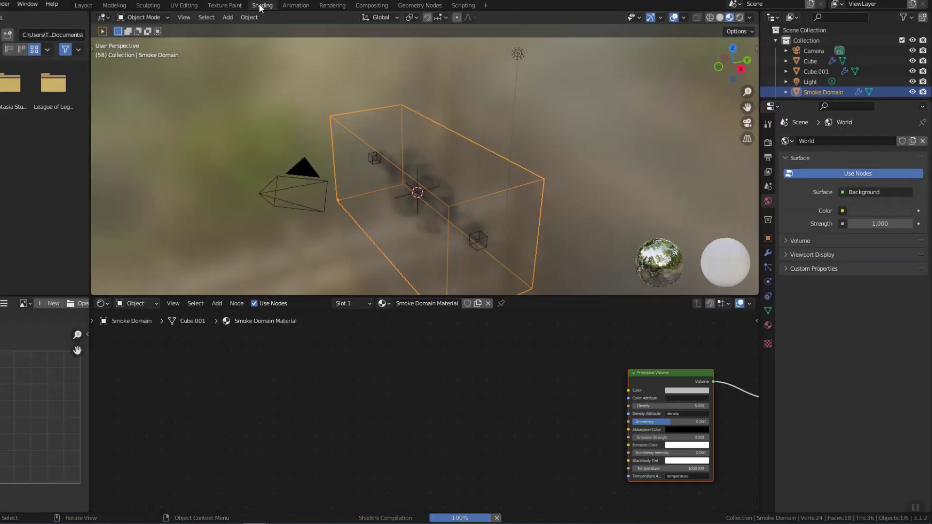
click(740, 17)
middle_drag(428, 224, 483, 183)
Set the World colour to an Environment Texture loaded from studio_garden_4k.exr.
click(843, 211)
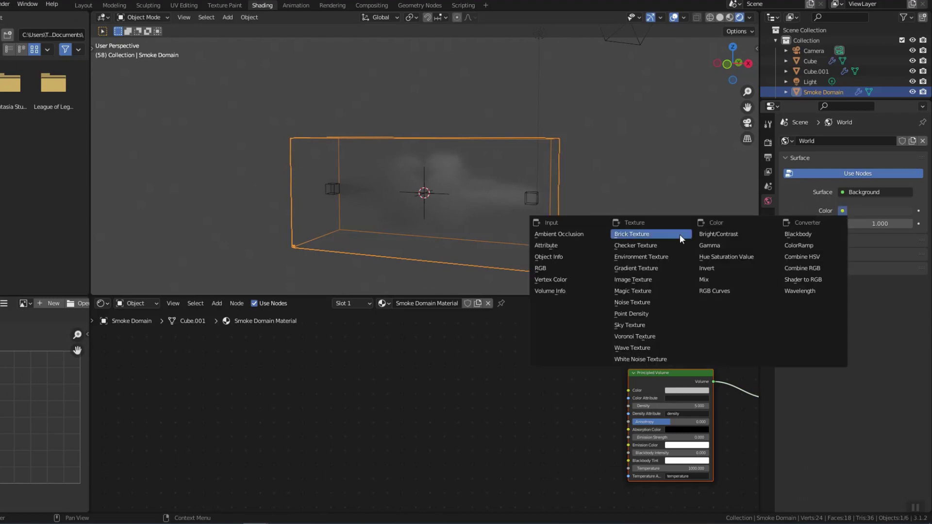
click(640, 258)
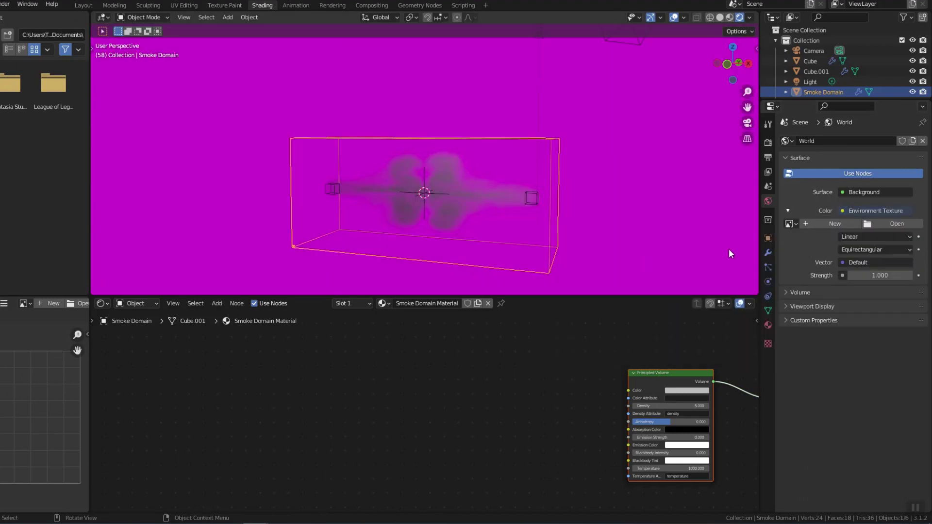
click(882, 223)
scroll(436, 311, down, 3)
click(248, 342)
scroll(371, 337, down, 3)
click(373, 339)
click(564, 392)
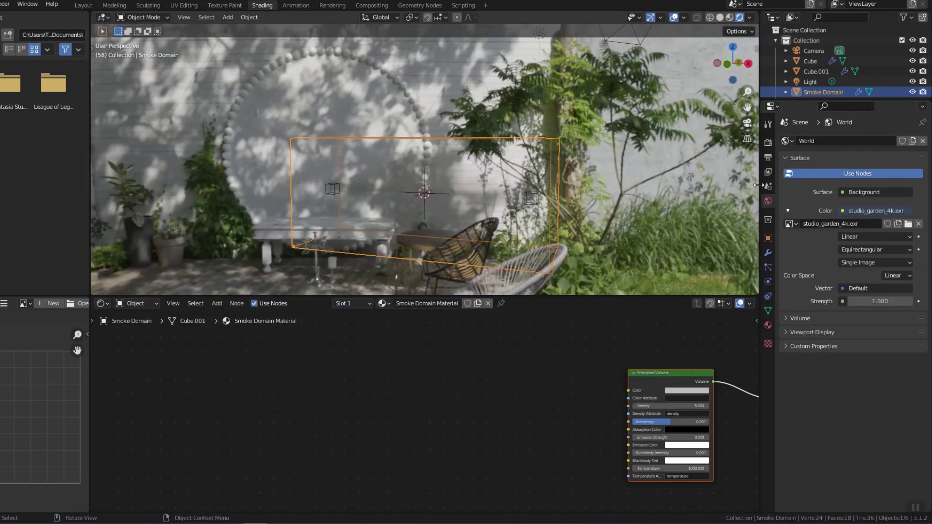
click(768, 143)
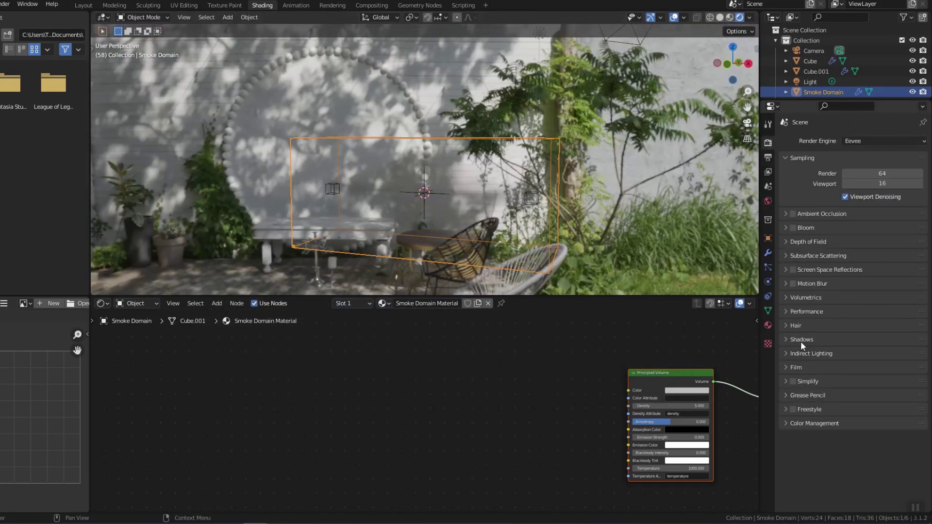
Enable transparent Film and render with Cycles on GPU Compute.
click(797, 367)
click(842, 394)
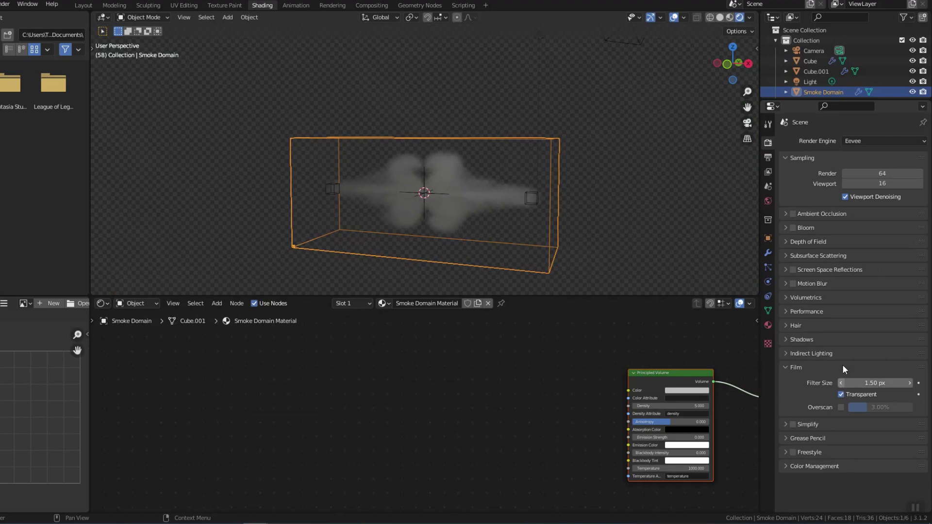
click(853, 142)
click(853, 173)
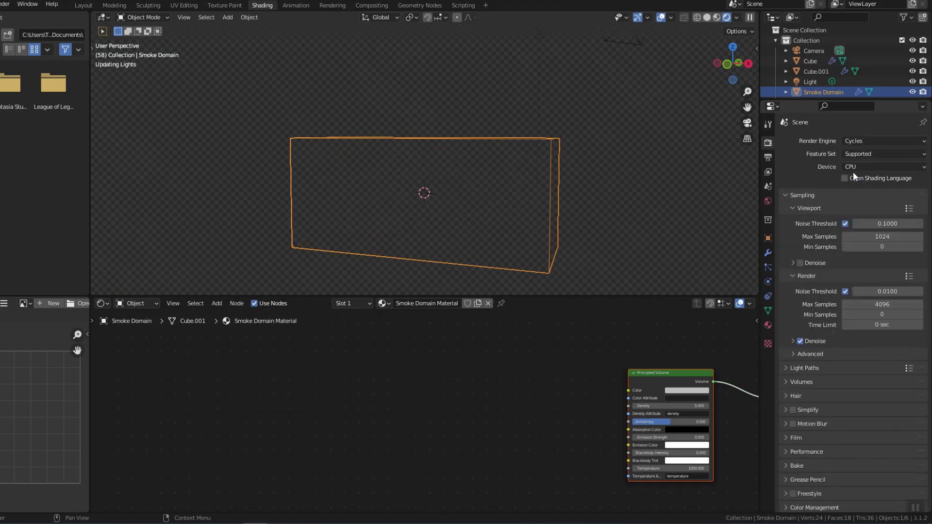
click(856, 167)
click(855, 190)
Centre the volume material nodes and enlarge the node editor area.
middle_drag(619, 399, 296, 399)
scroll(398, 412, up, 2)
middle_drag(398, 413, 511, 414)
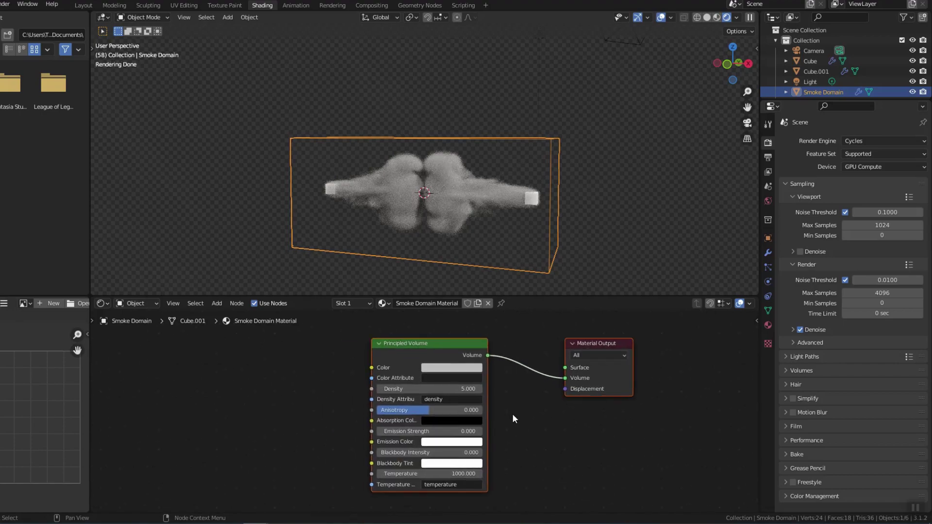
scroll(512, 414, up, 1)
drag(536, 296, 540, 243)
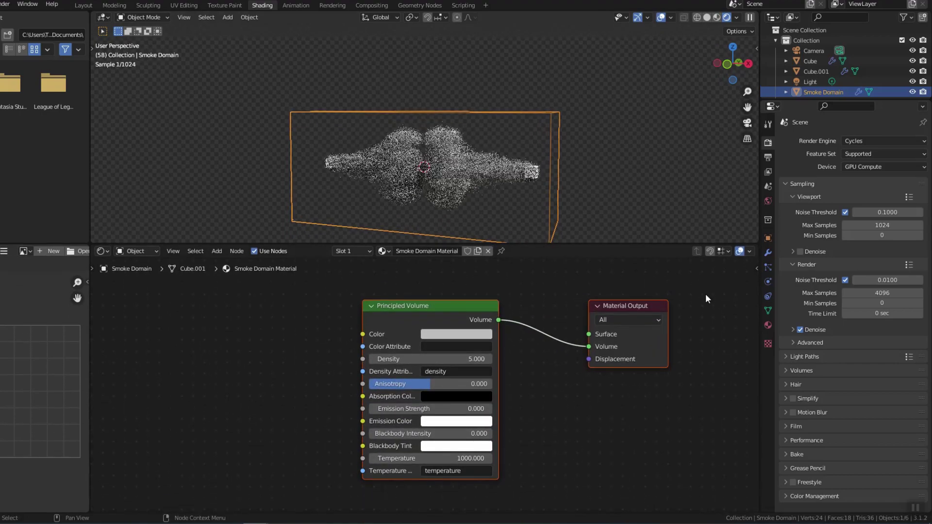
click(769, 267)
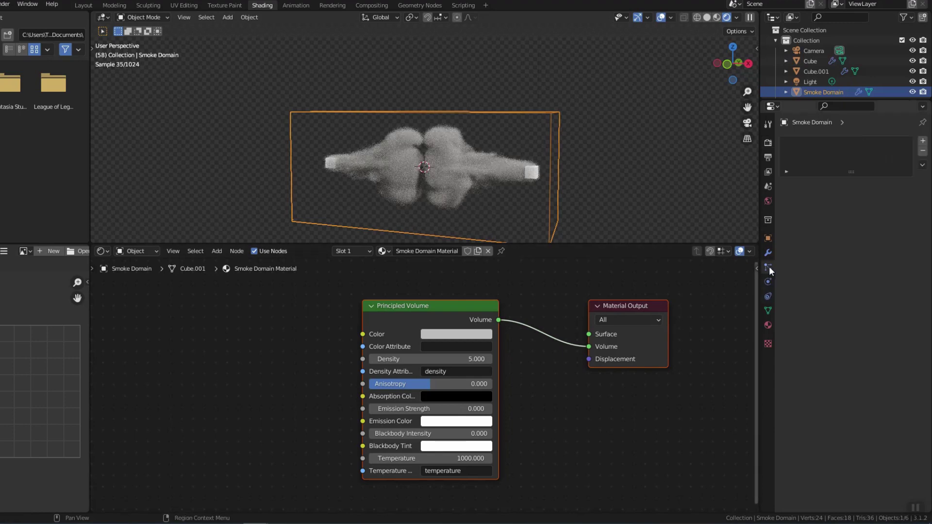
click(768, 282)
Add an Attribute node named 'color' to the Smoke Domain material, linked into Principled Volume Color.
click(534, 172)
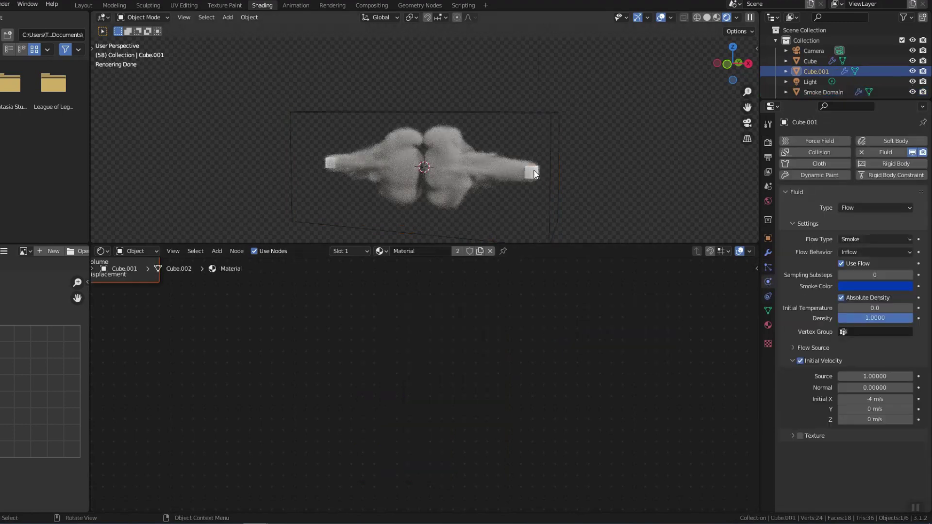
click(550, 122)
click(218, 251)
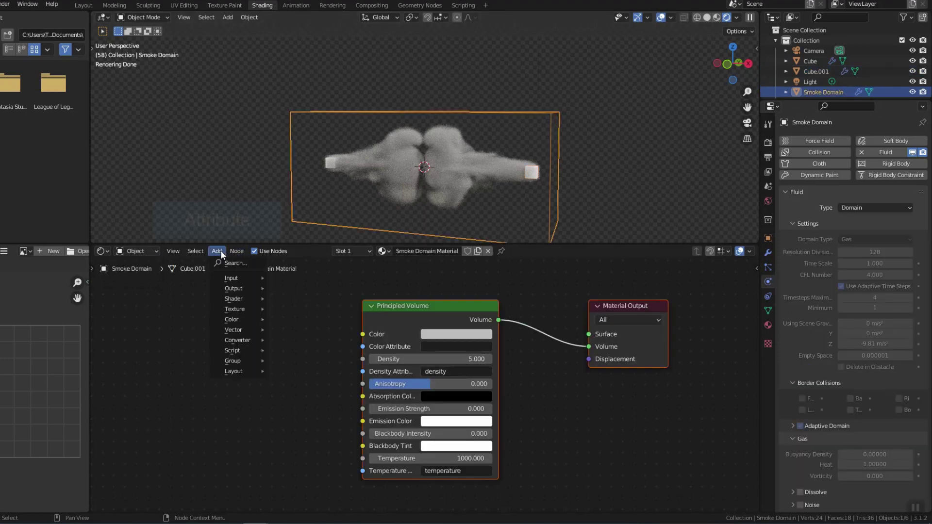
text(Att)
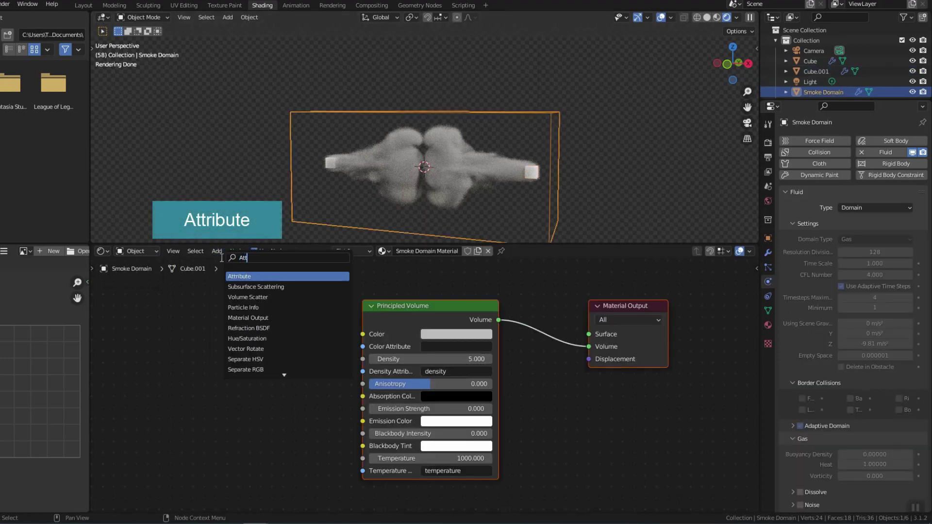
key(Return)
click(187, 365)
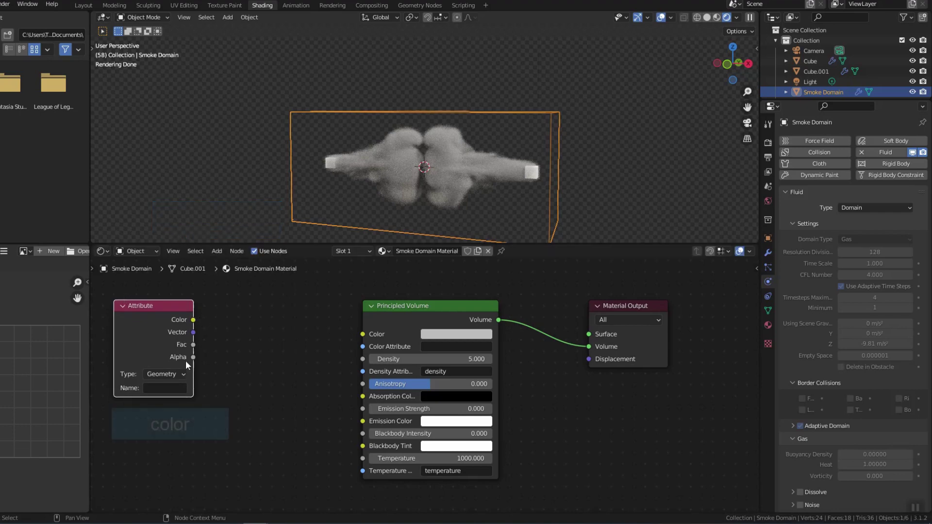
click(160, 387)
text(color)
key(Return)
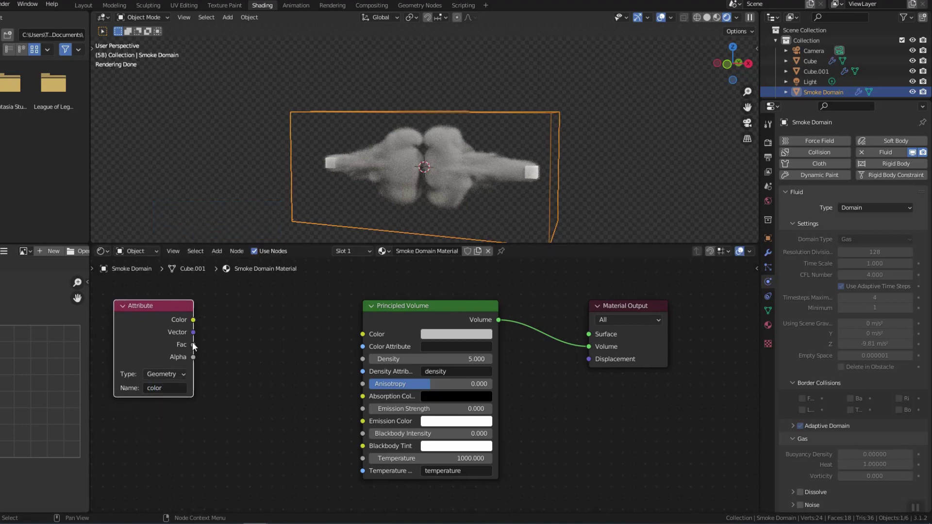
drag(192, 320, 359, 335)
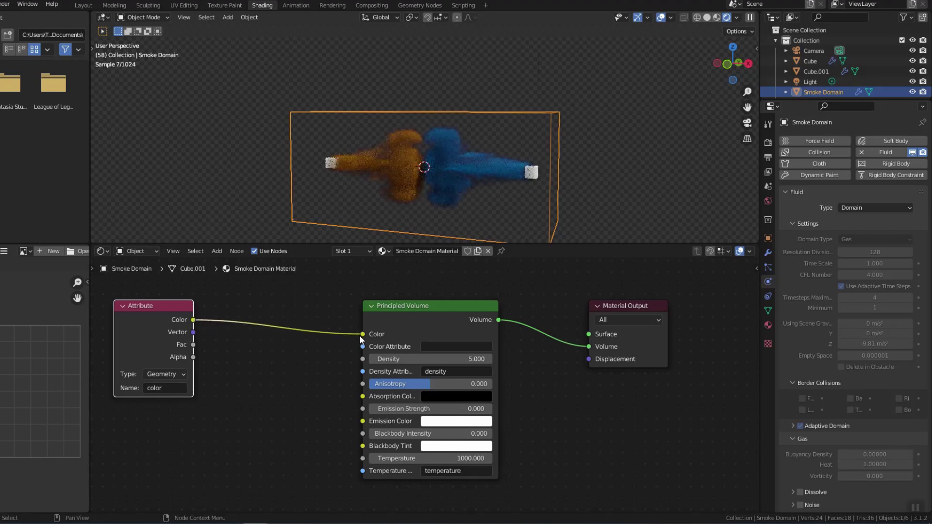
Insert a Vector Math node on the colour link, set to Scale with factor 2.000.
click(216, 251)
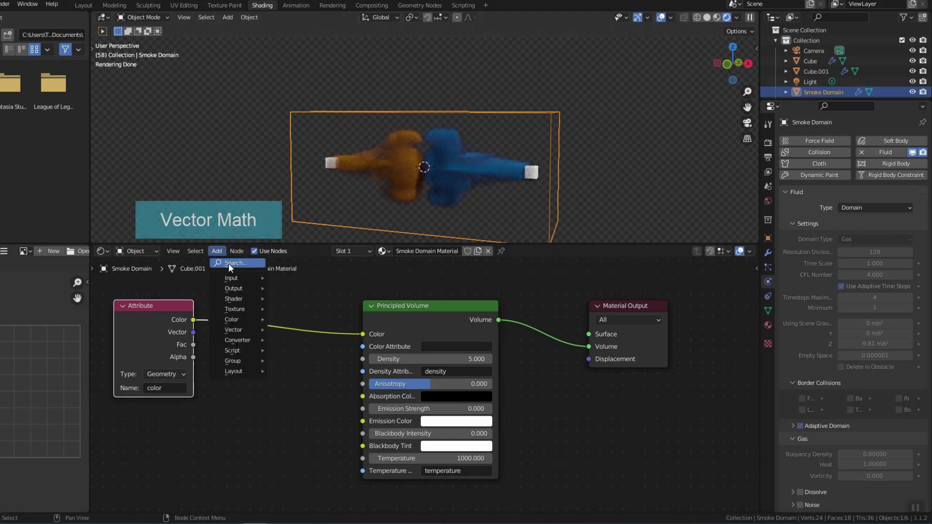
click(228, 263)
text(math)
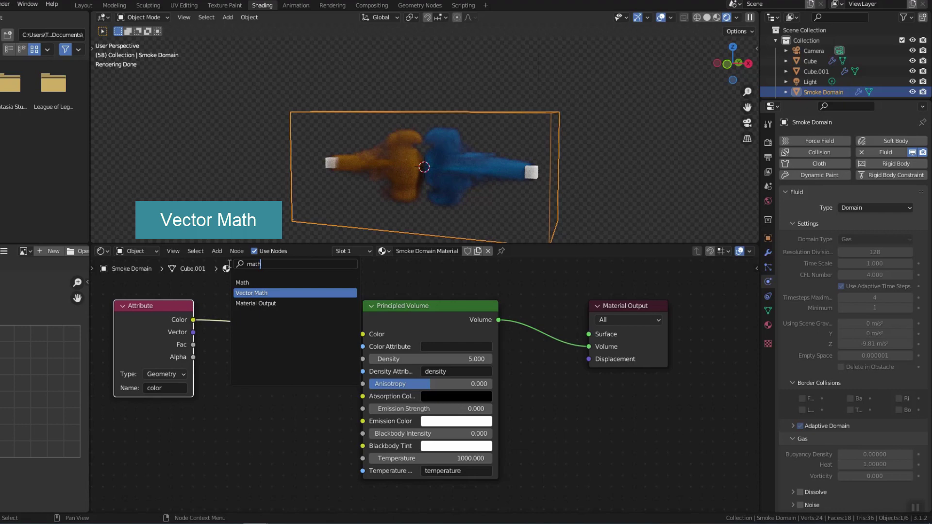
key(Return)
click(228, 282)
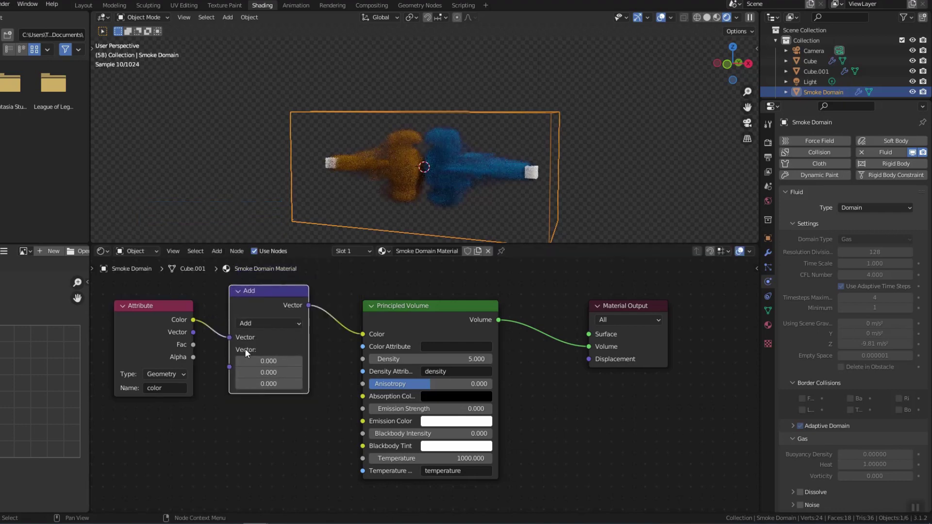
click(269, 321)
click(262, 136)
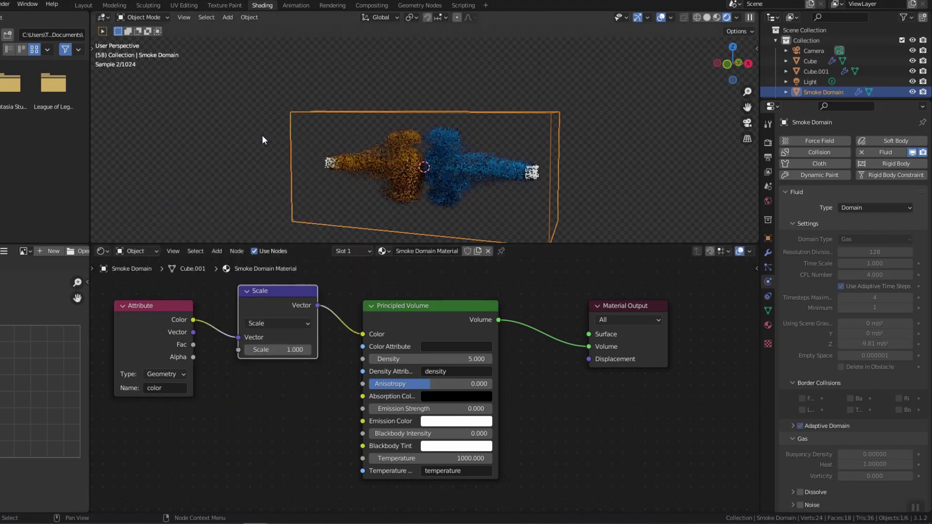
click(278, 350)
text(2)
key(Return)
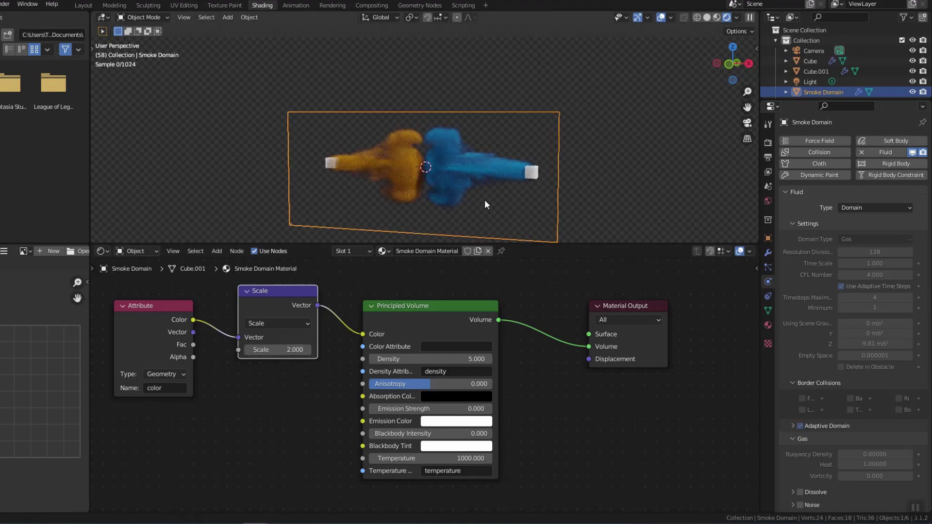
Raise the Principled Volume Density to 21.300.
scroll(485, 202, up, 4)
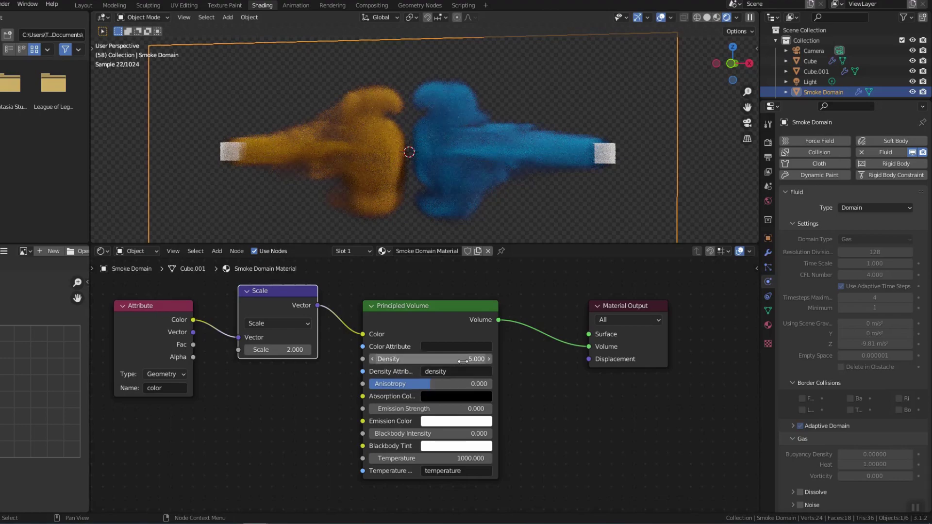
drag(396, 358, 467, 358)
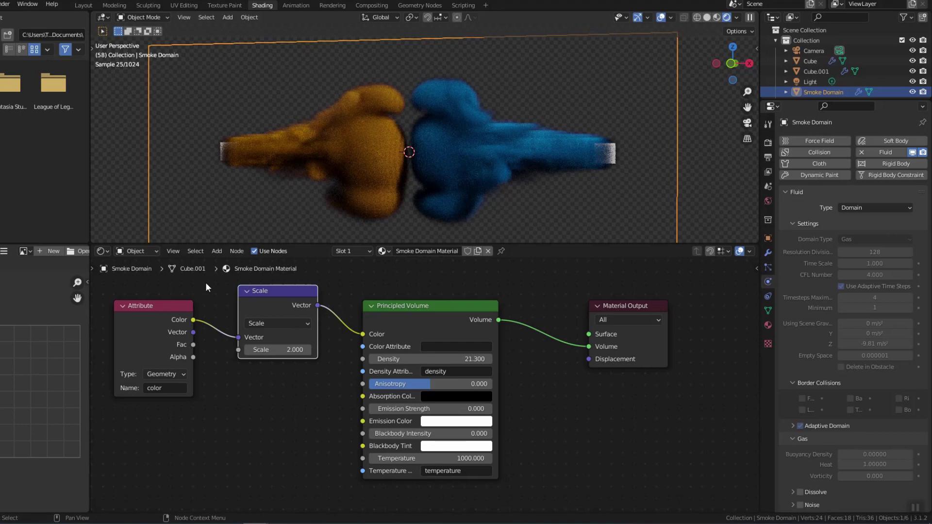
key(shift+a)
Add a second Attribute node named 'density' with its Fac linked to Principled Volume Density.
text(Attr)
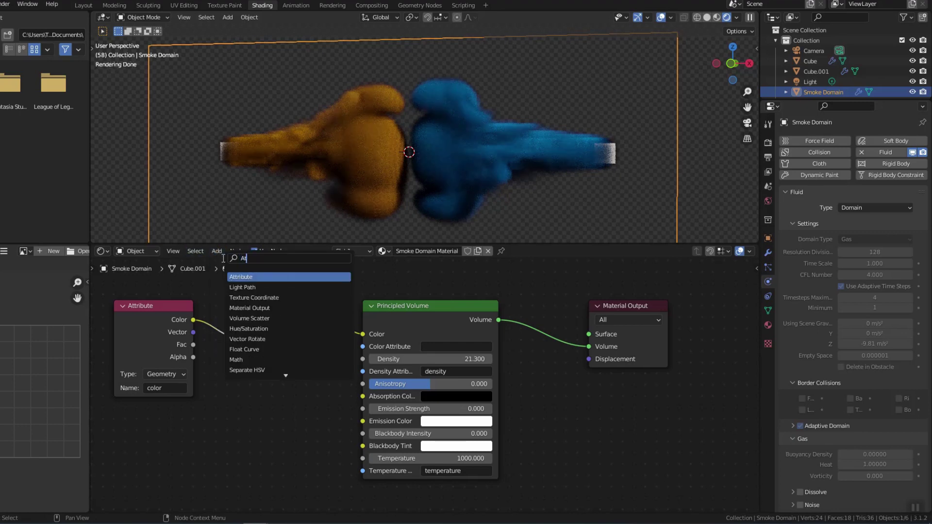
key(Return)
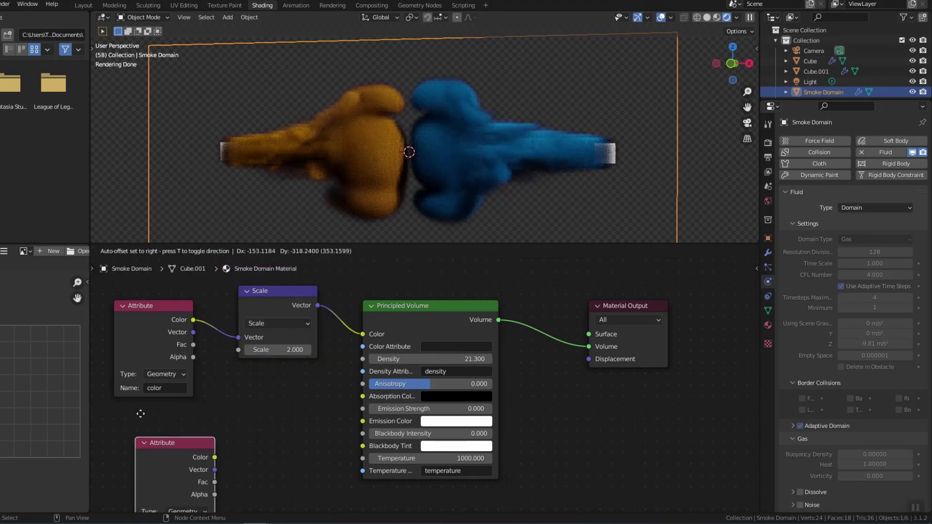
click(265, 388)
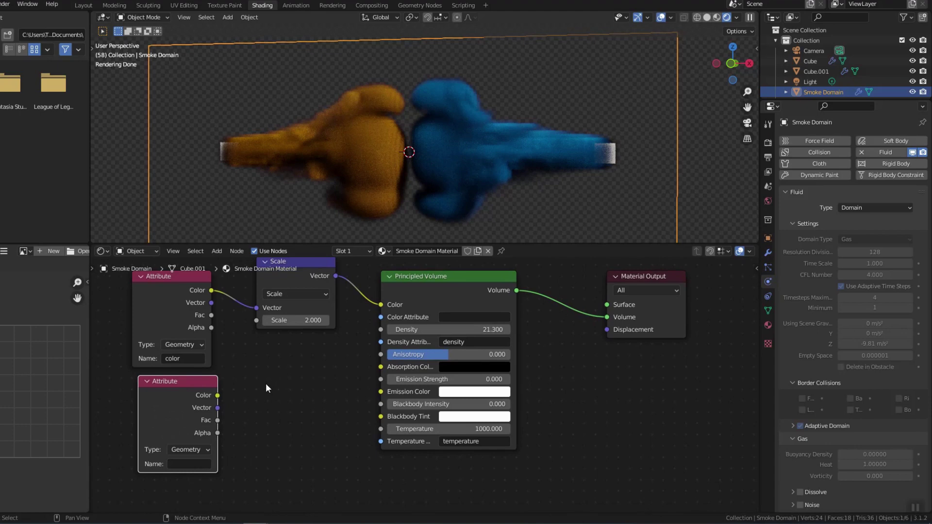
scroll(266, 383, down, 1)
drag(219, 395, 385, 334)
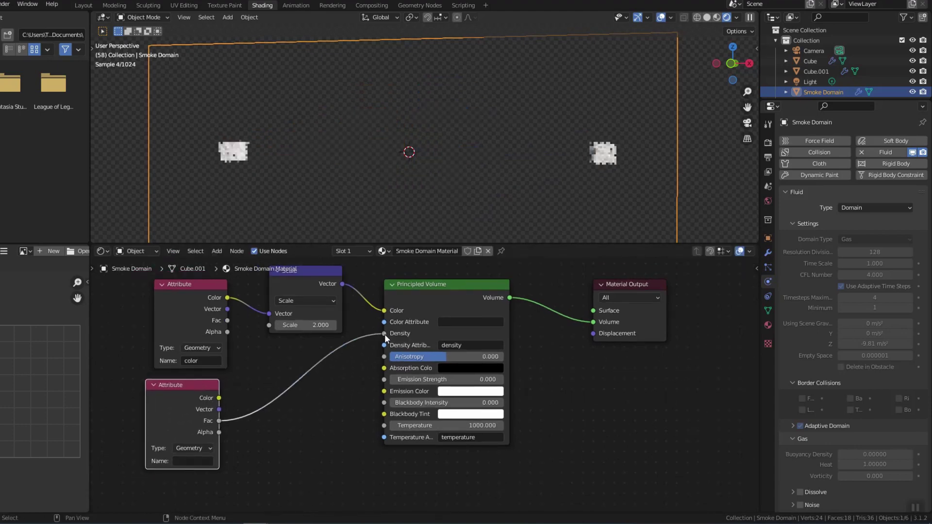
click(192, 461)
text(density)
key(Return)
Insert a Math node set to Multiply on the density link.
click(216, 251)
click(227, 263)
text(math)
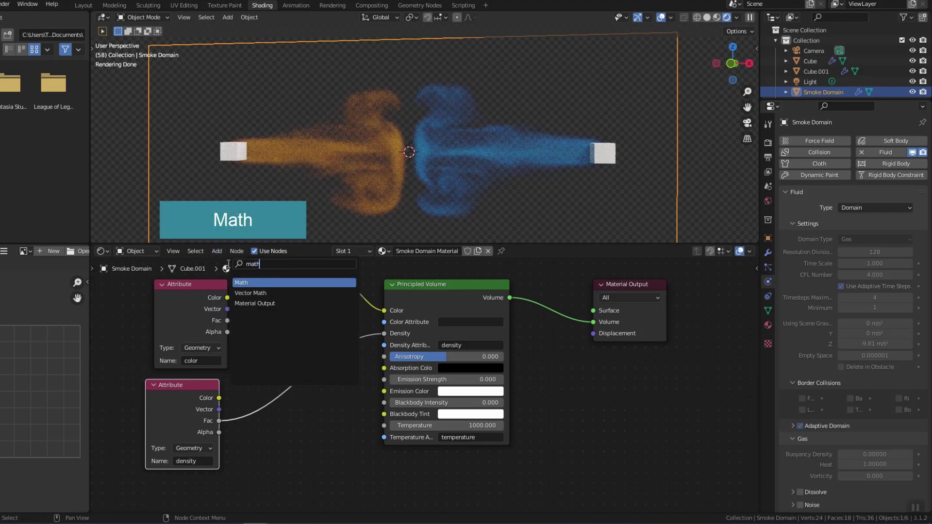
key(Return)
click(261, 352)
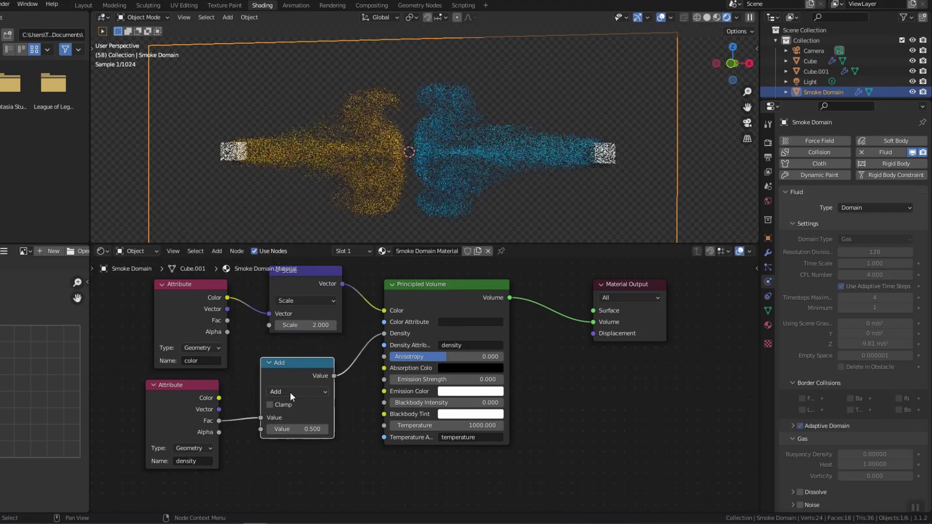
click(293, 392)
click(287, 283)
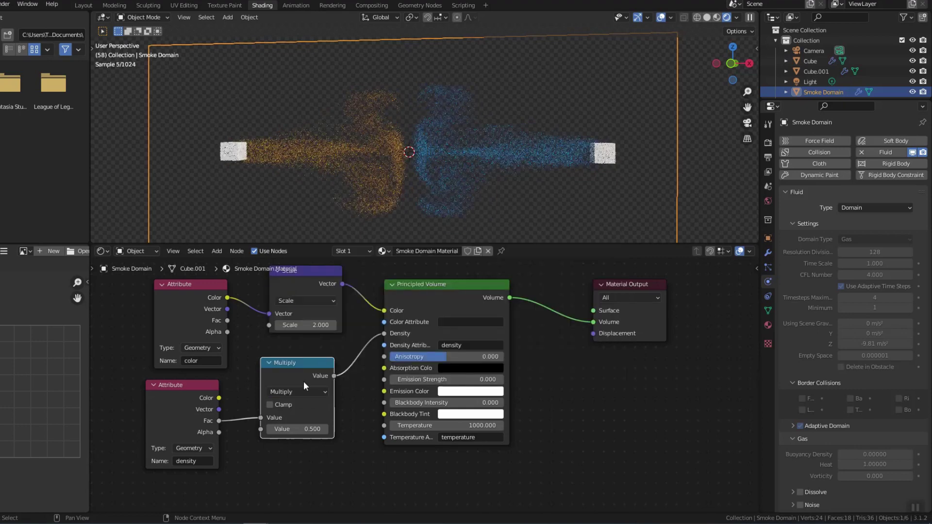